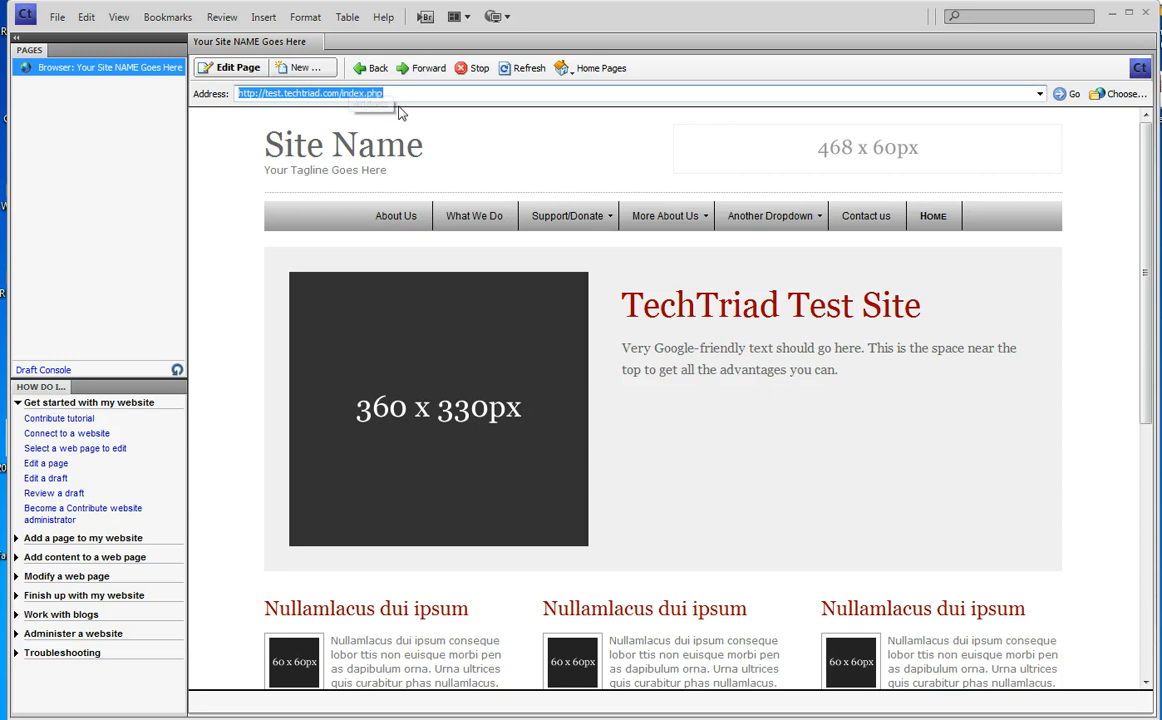
- Create an editable draft of the index.php home page
left_click(236, 72)
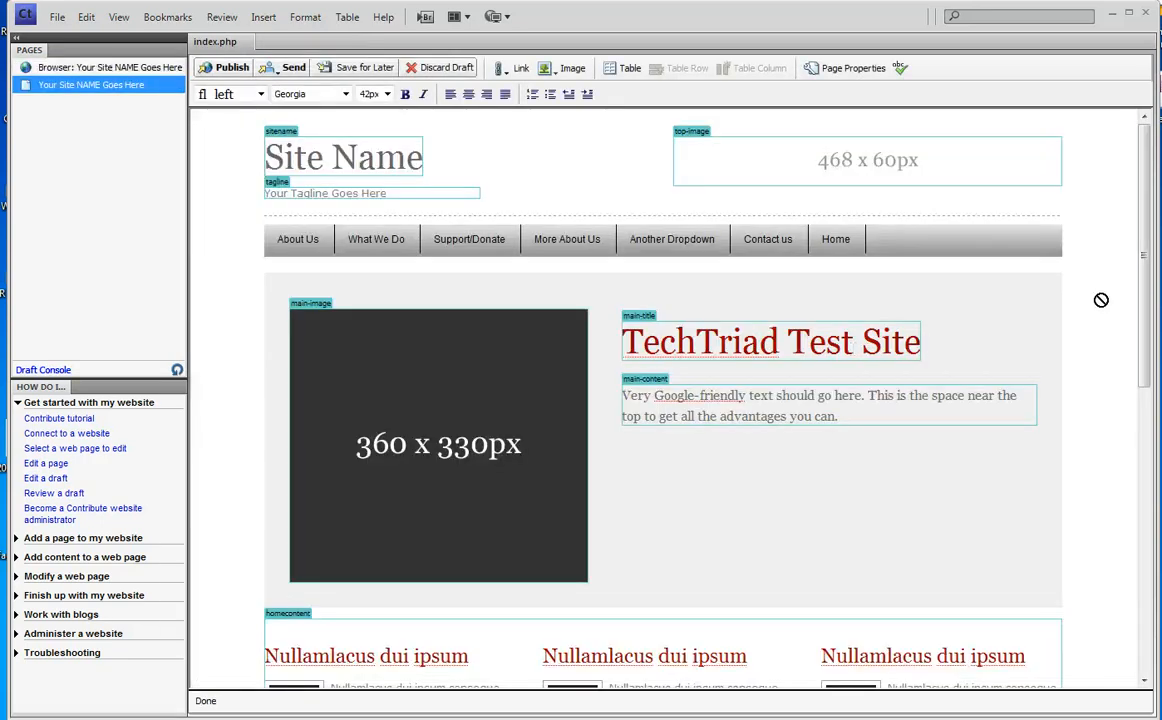
- Scroll through the index.php draft and choose to discard it
left_click_drag(1144, 290, 1137, 632)
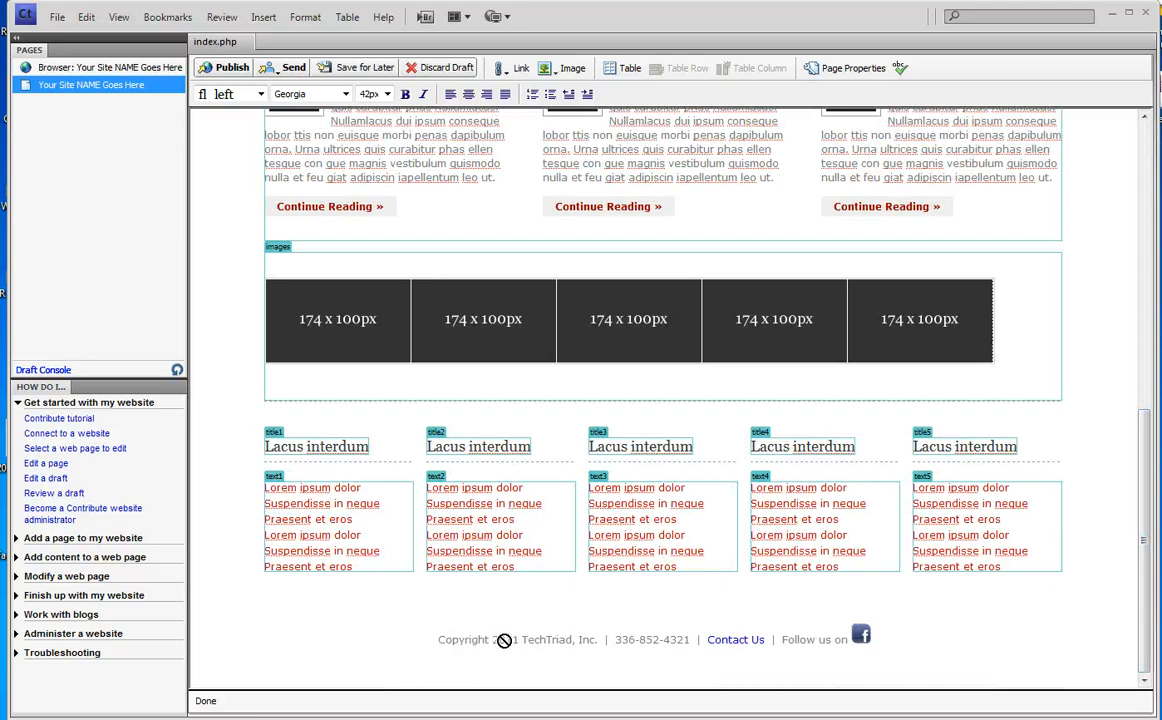
scroll(1148, 600, "up", 4)
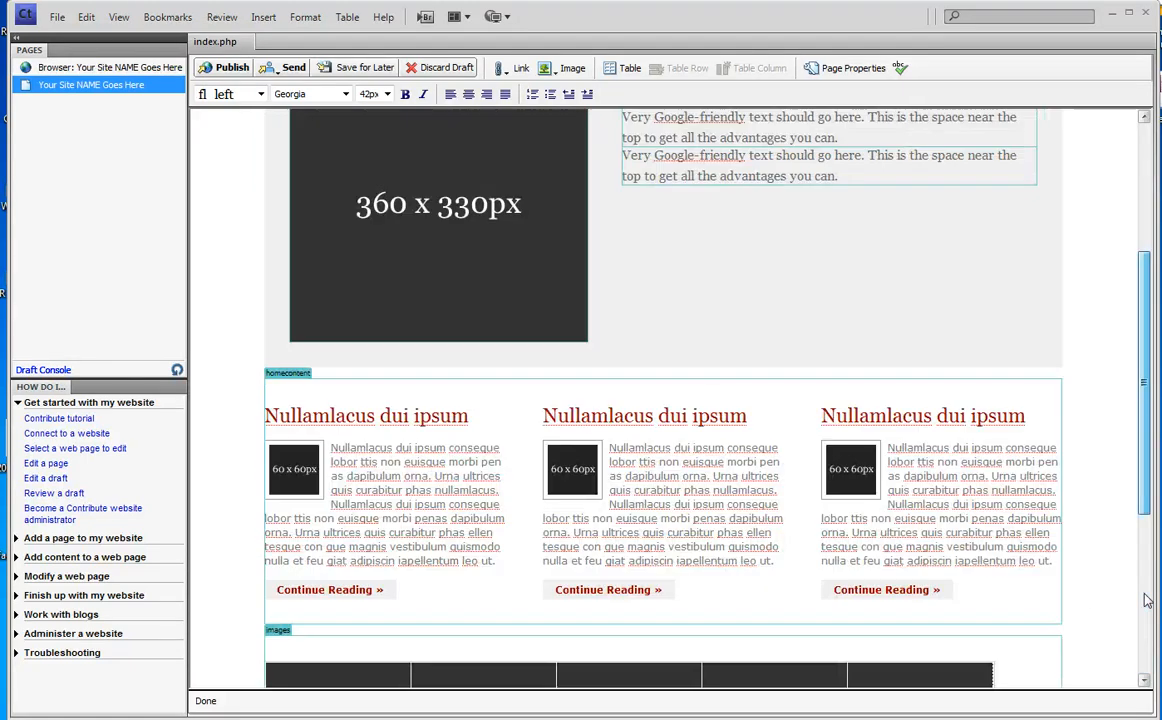
scroll(1148, 600, "up", 3)
left_click(436, 68)
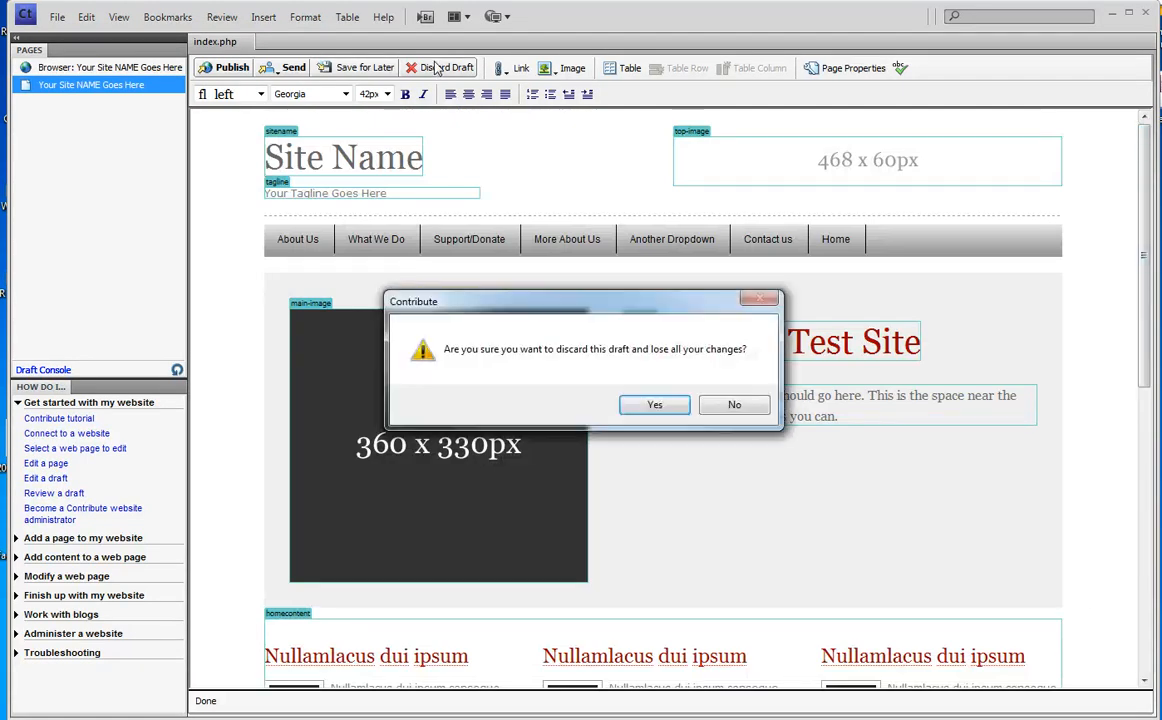
- Confirm discarding the draft, review the unchanged home page, and select the page address
left_click(653, 405)
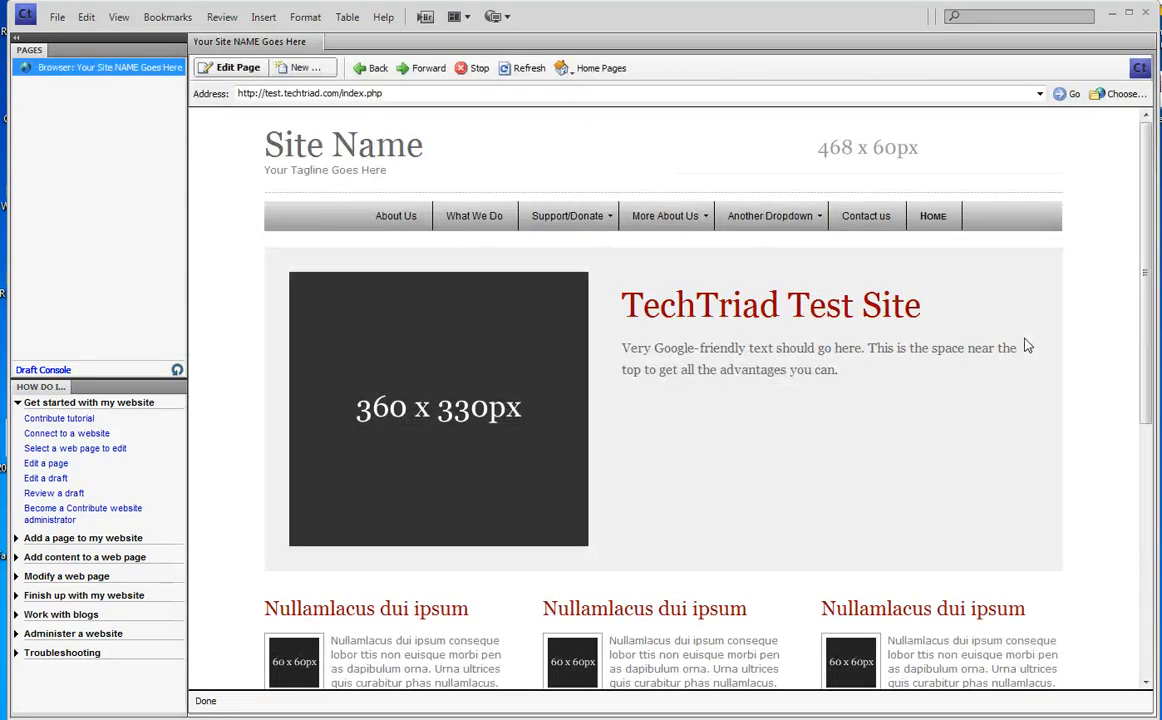
scroll(1026, 346, "down", 5)
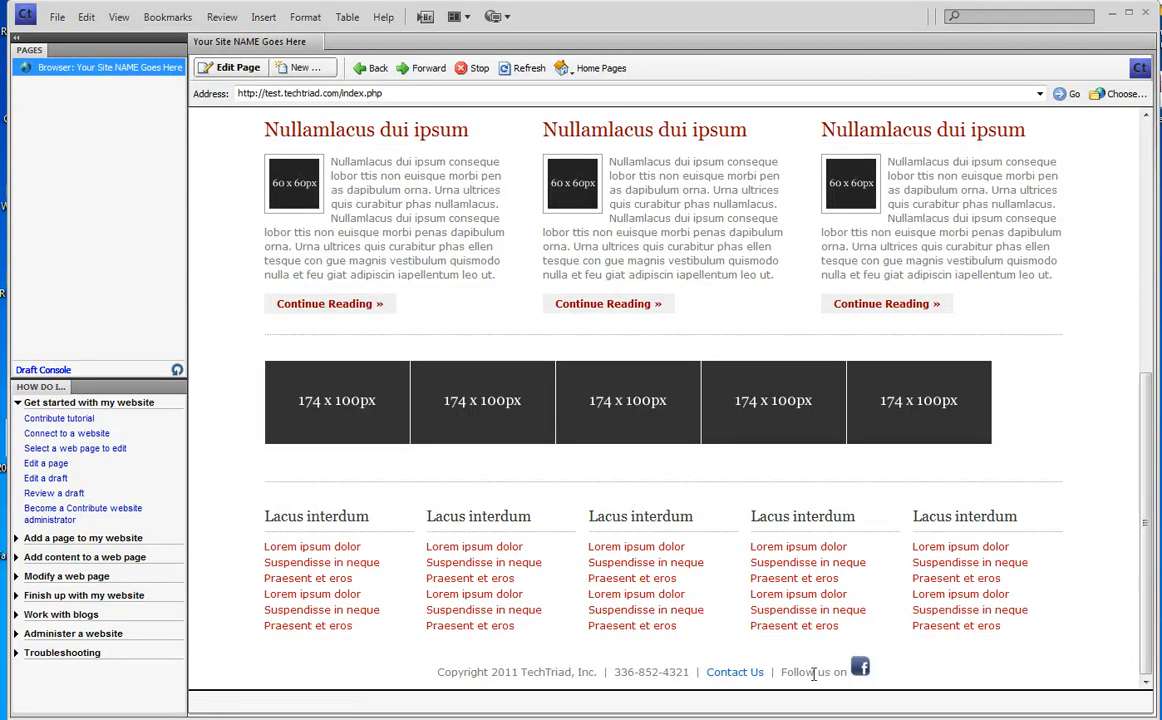
scroll(615, 358, "up", 3)
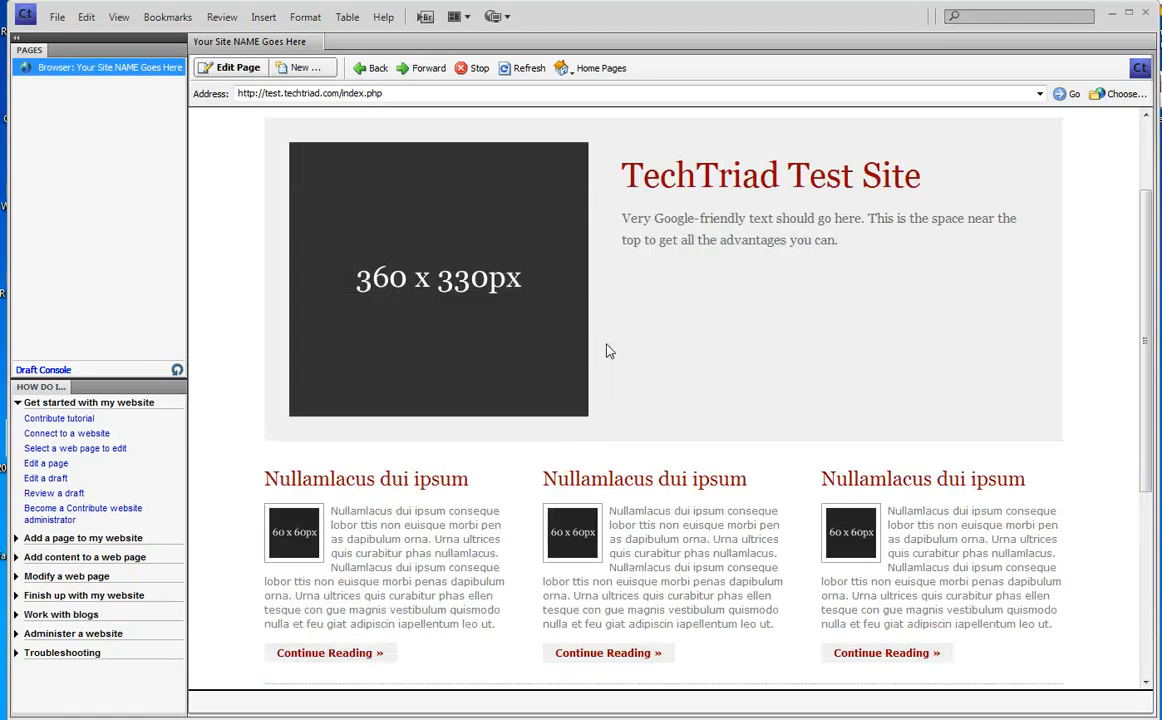
scroll(524, 225, "up", 2)
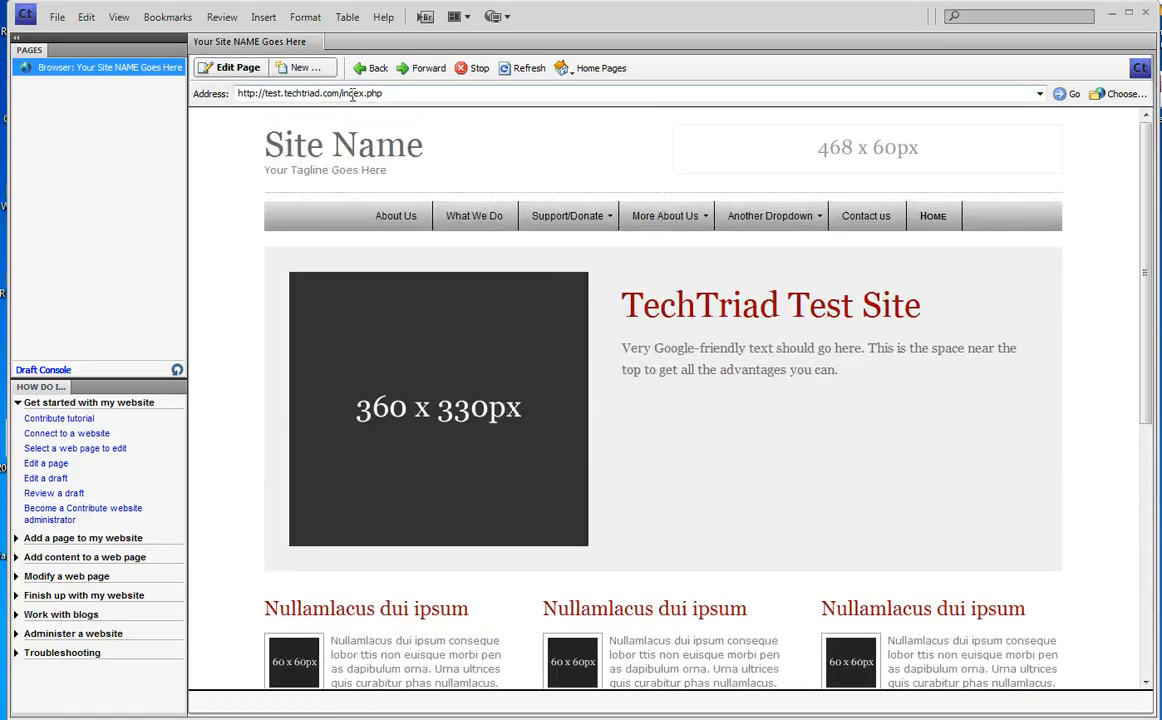
left_click(311, 93)
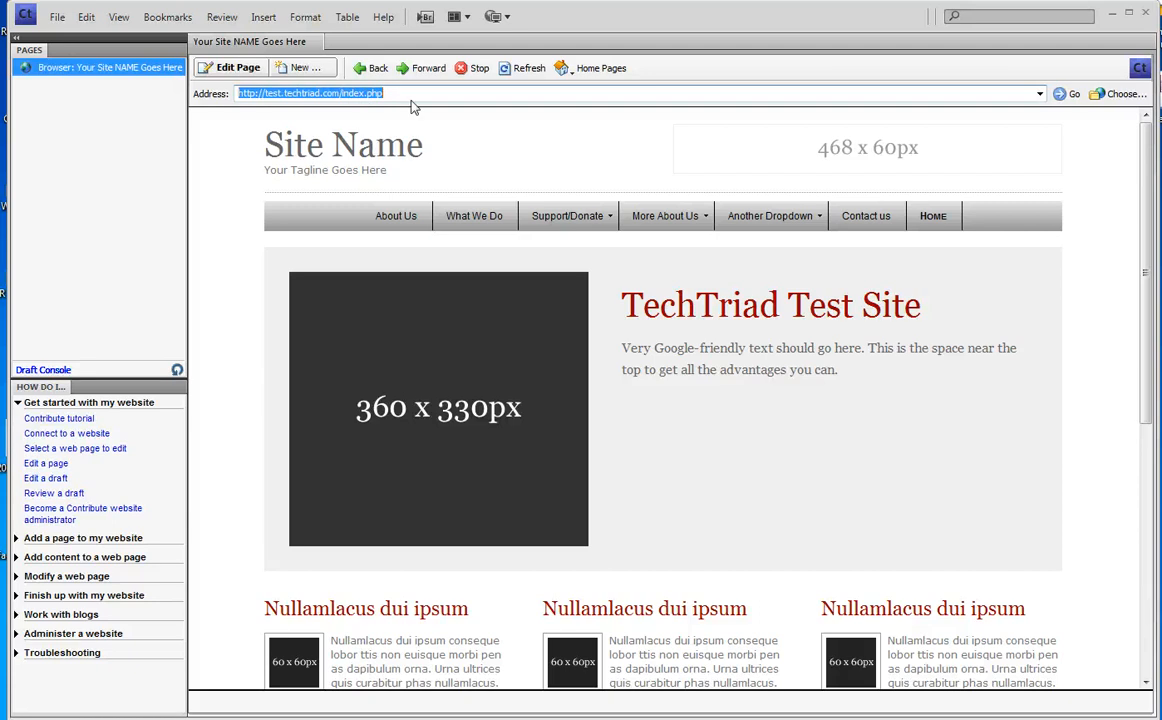
- Replace index.php with includes/footer.html in the address to load the footer include
left_click(382, 93)
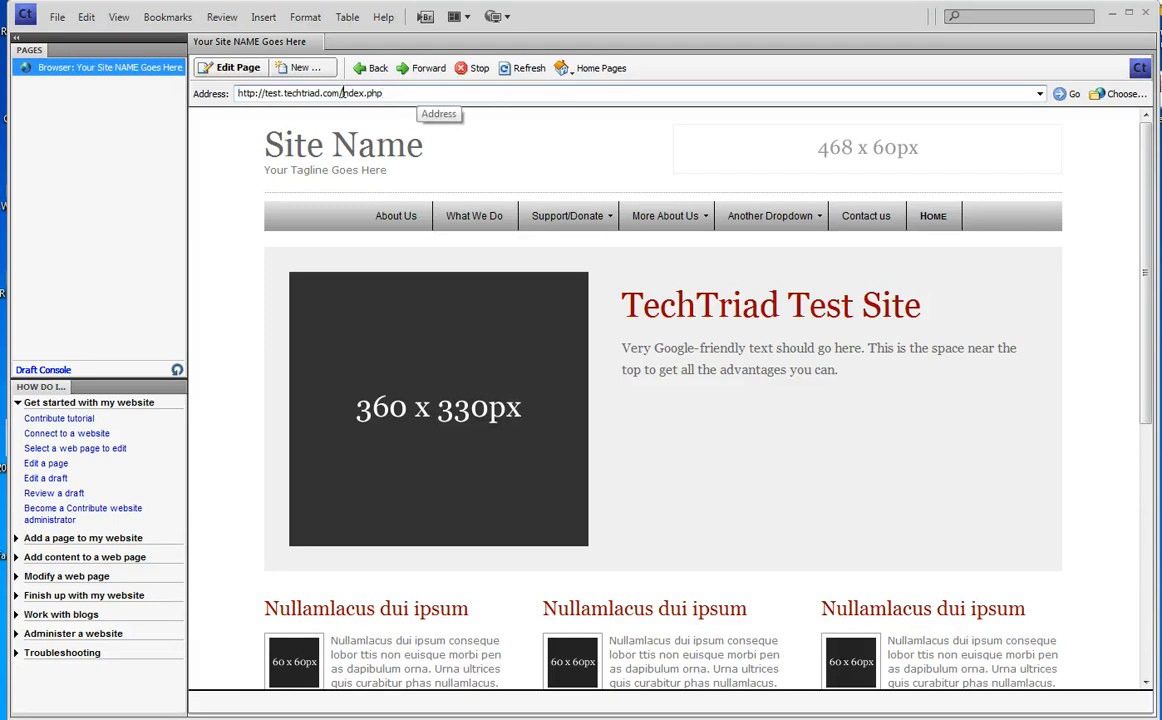
left_click_drag(342, 93, 479, 99)
key("BackSpace")
type("includes/")
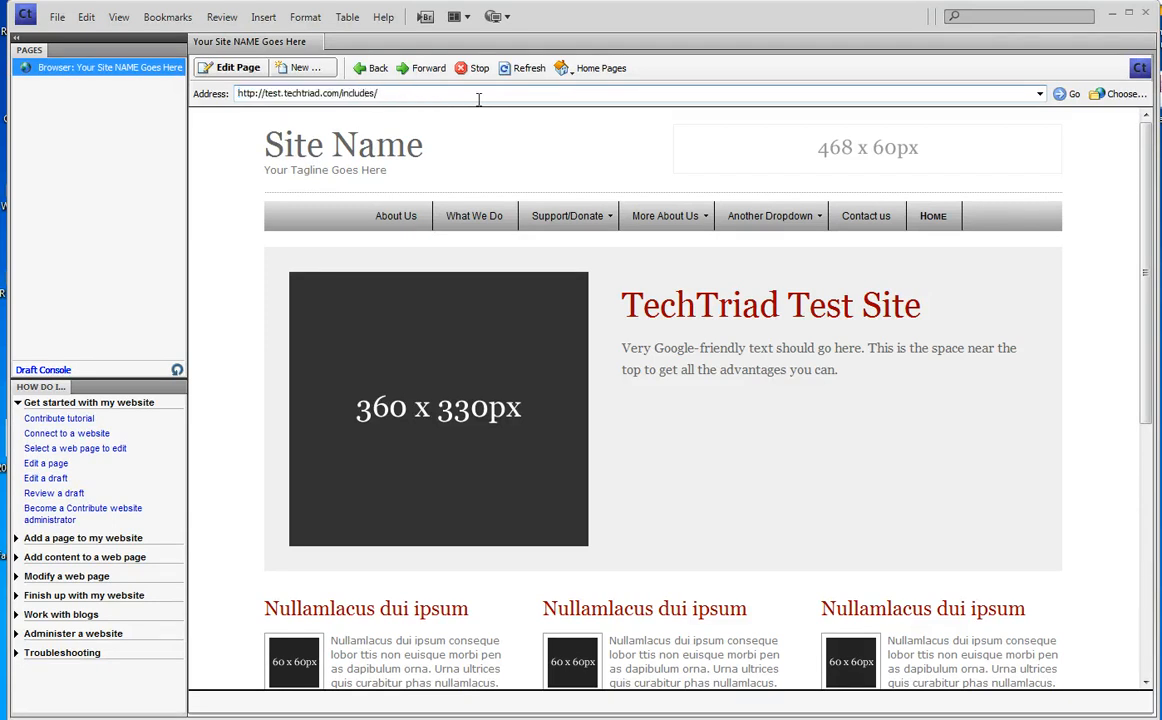
type("footer.html")
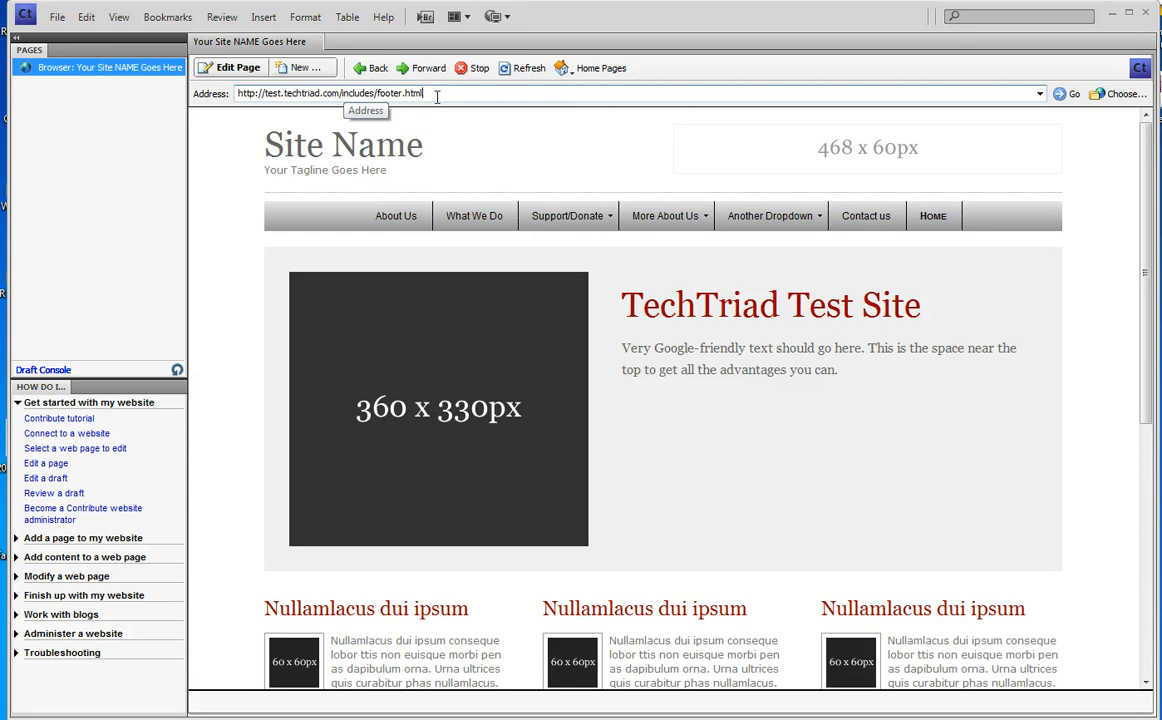
left_click(1068, 94)
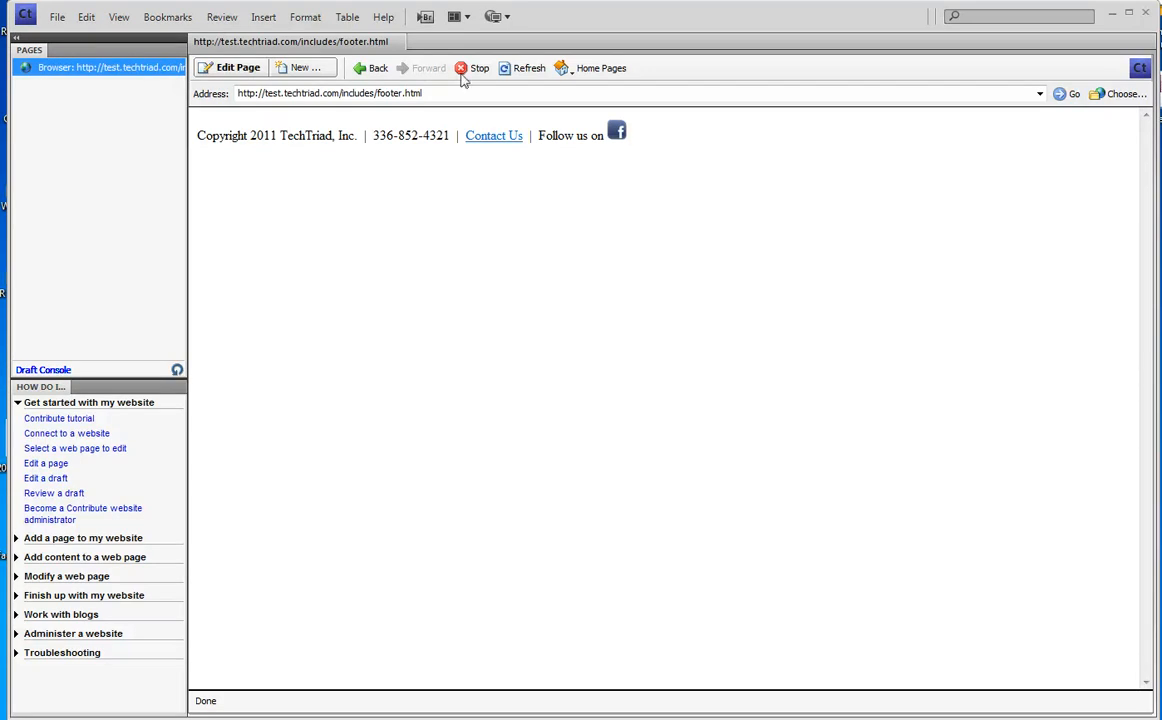
- In a footer.html draft, add a Phone: label and the fax number, then publish
left_click(232, 68)
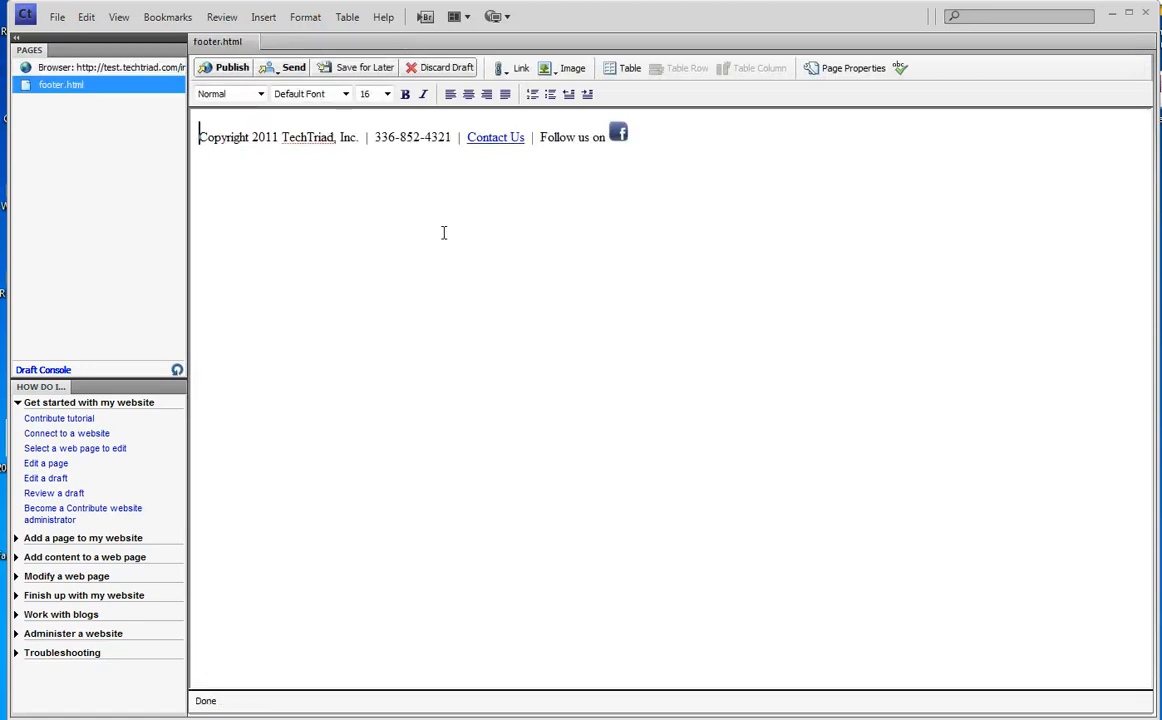
left_click(370, 137)
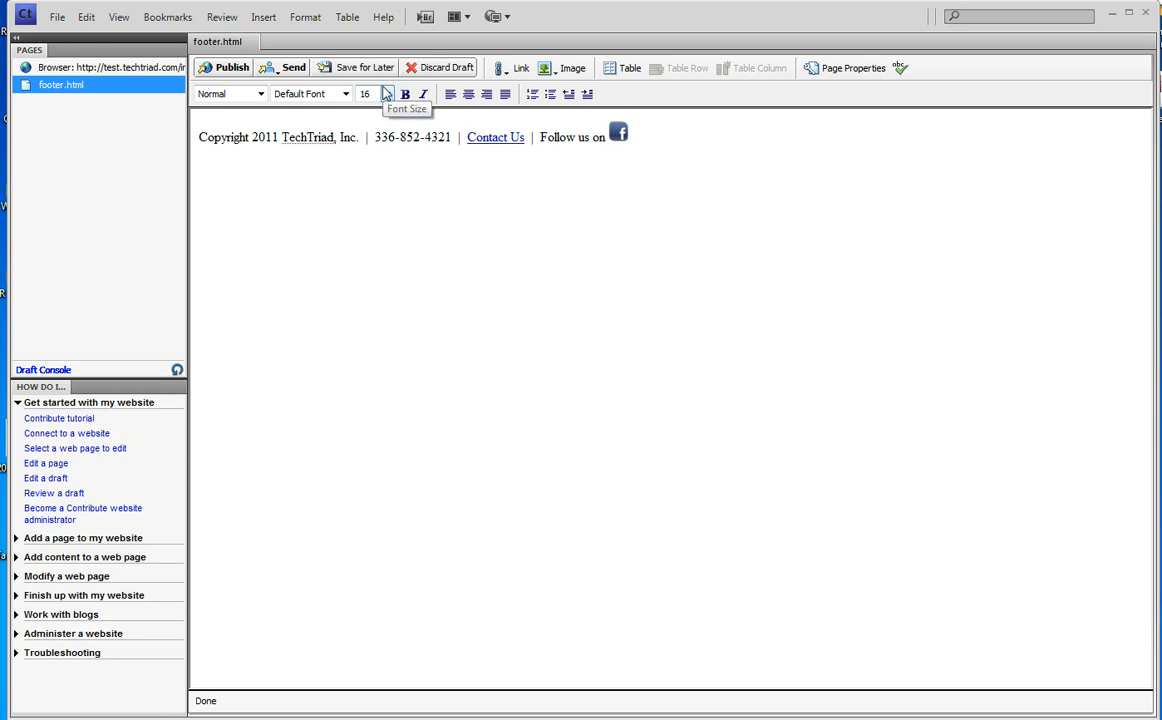
type("Phone")
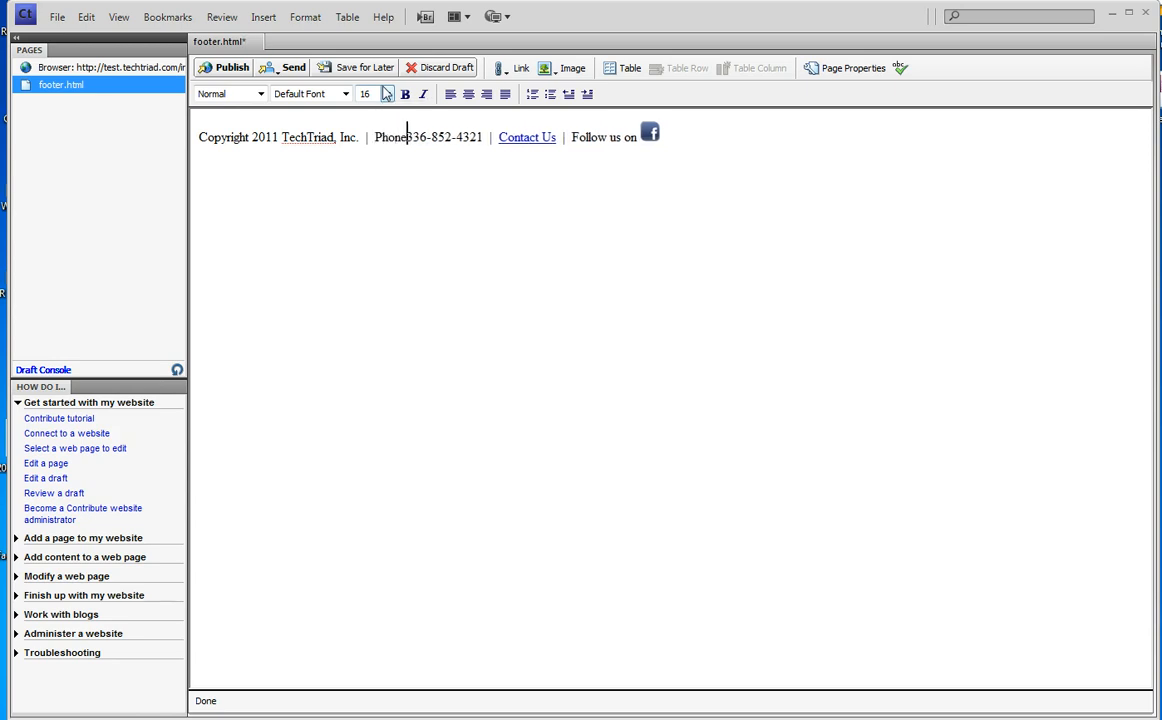
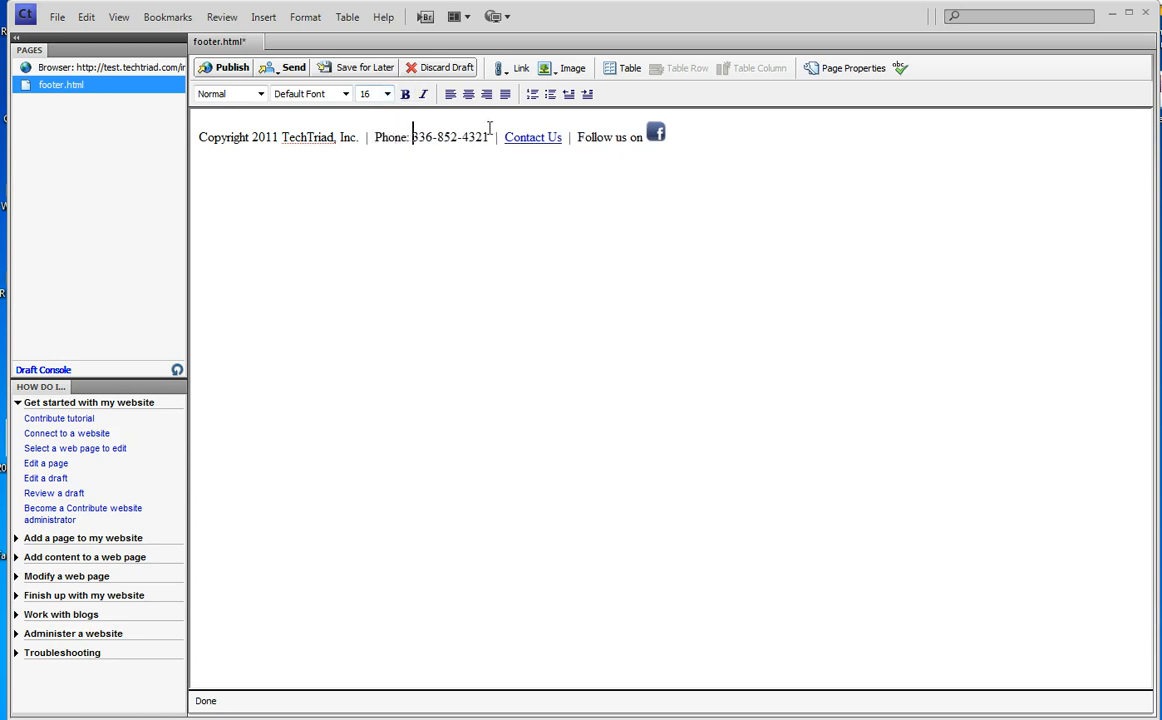
type(" Fax")
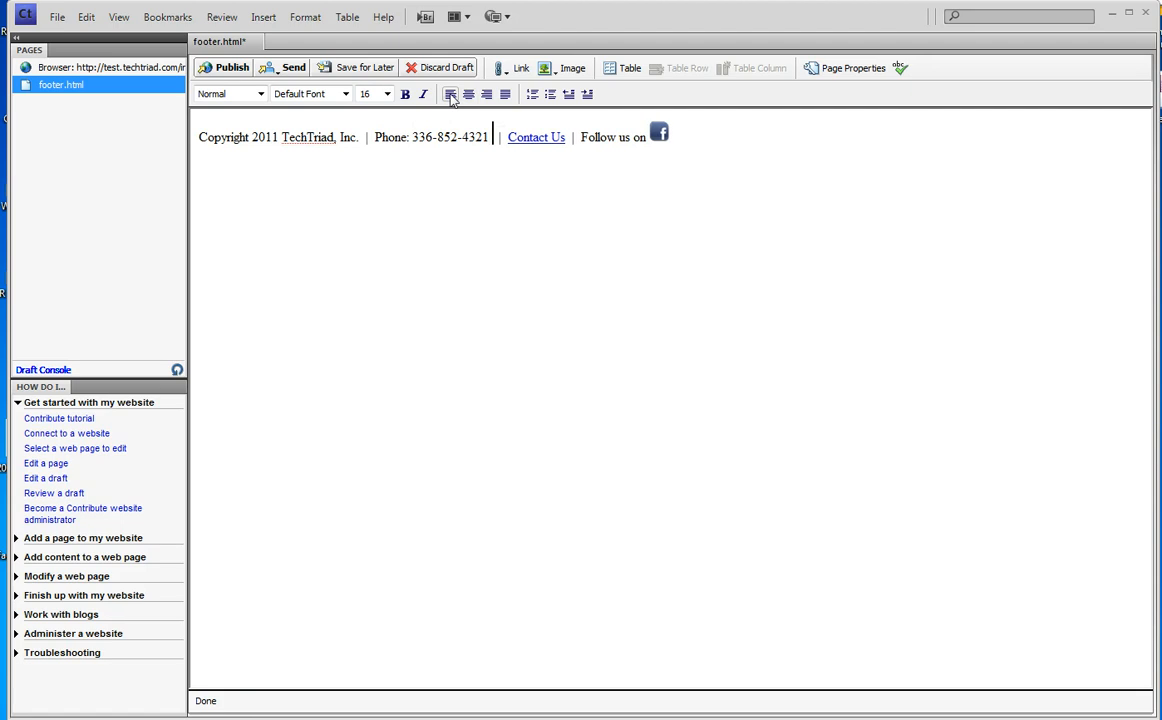
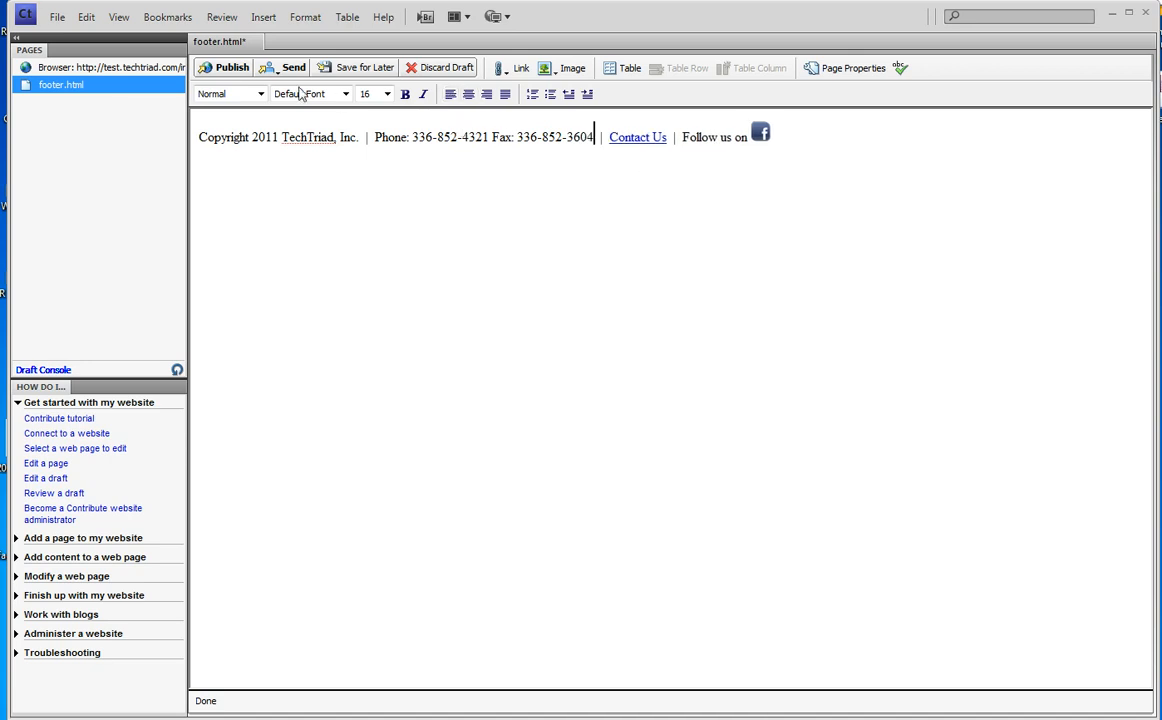
left_click(225, 67)
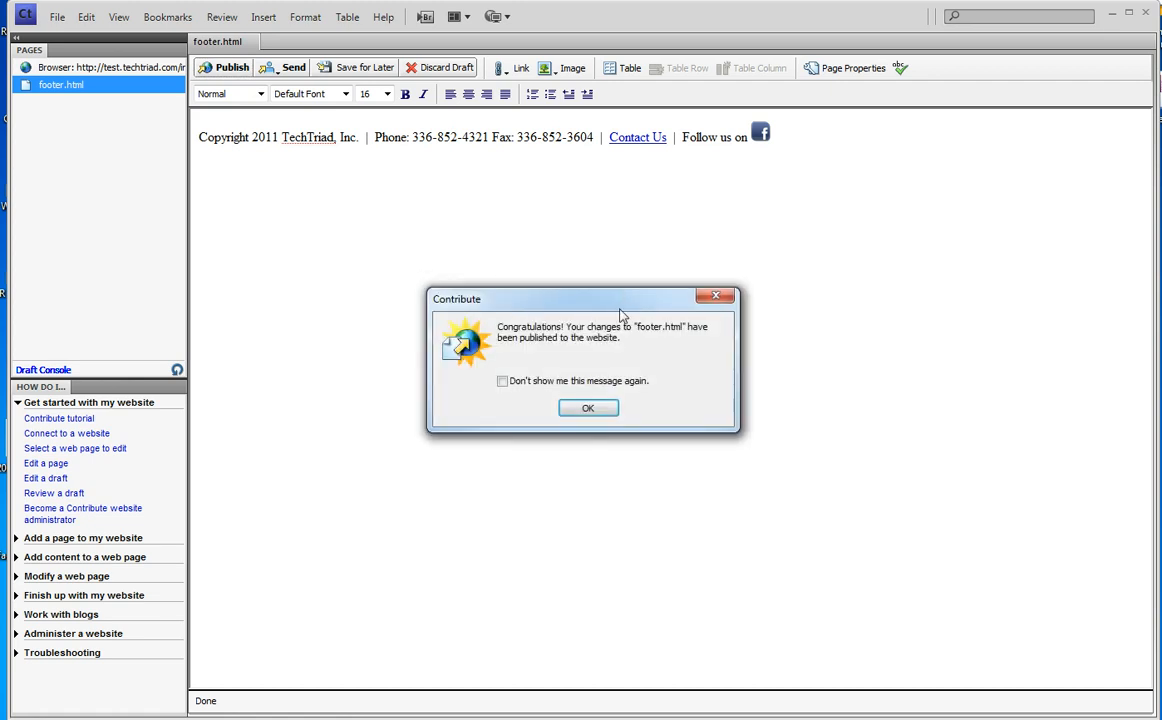
- Close the publish confirmation, reload the home page, and view the About Us page footer
left_click(588, 408)
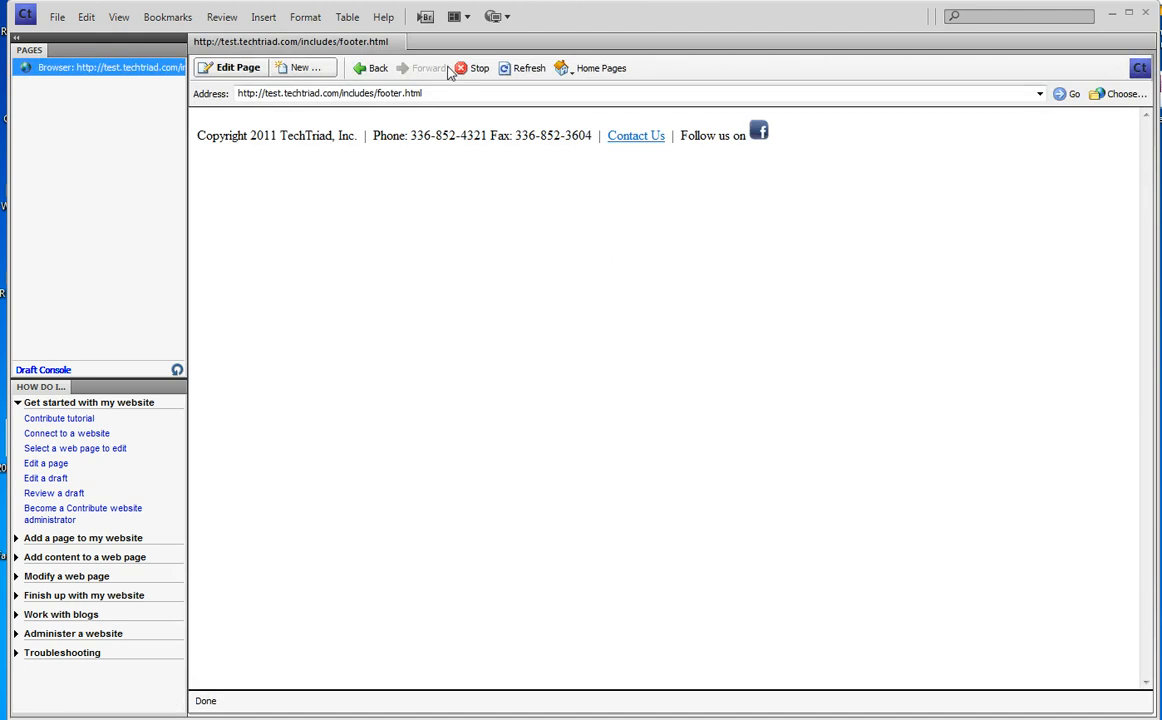
left_click(371, 69)
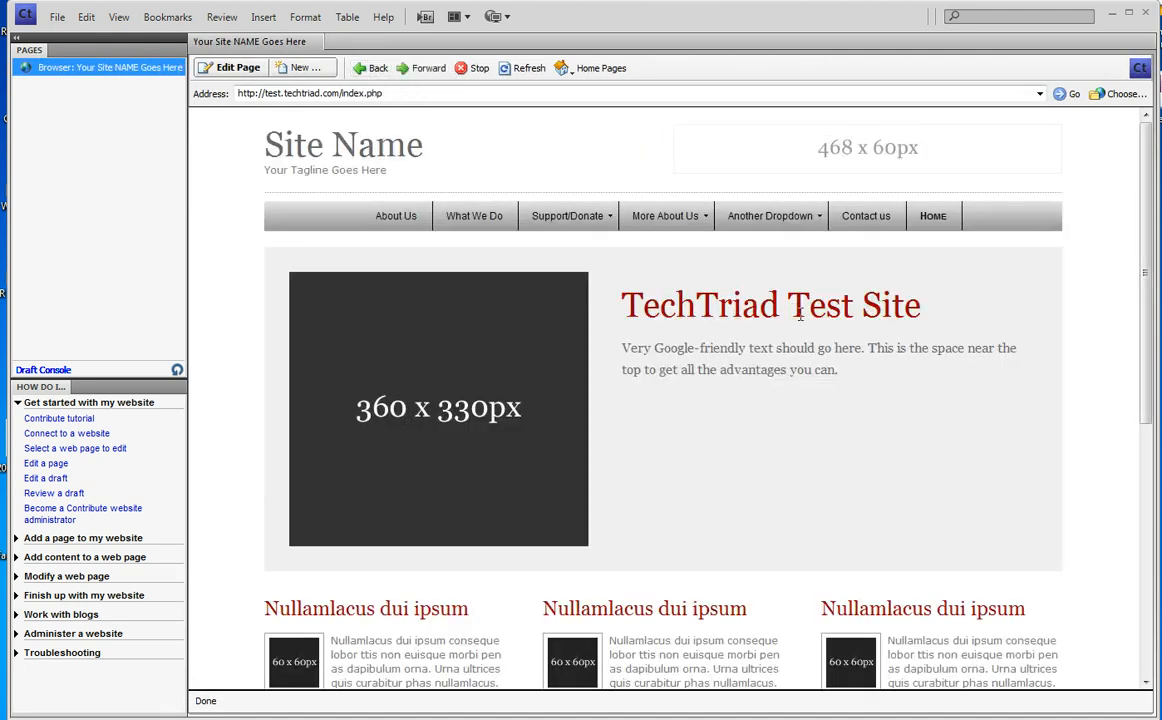
scroll(800, 314, "down", 5)
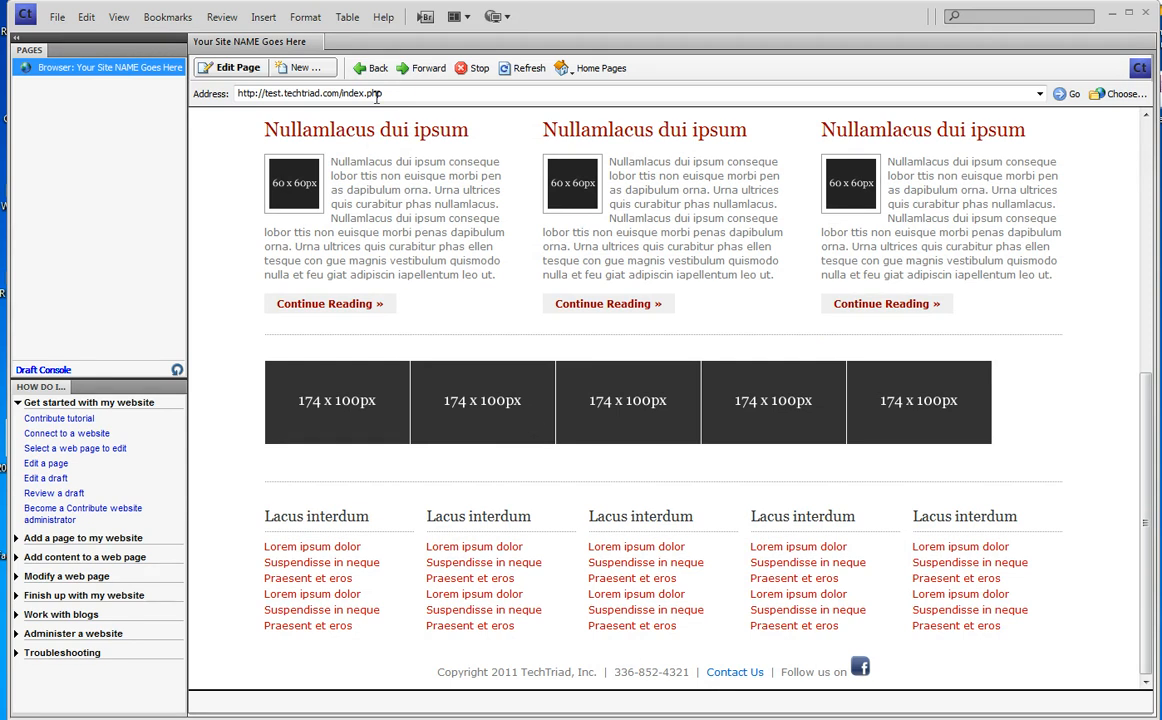
left_click(505, 72)
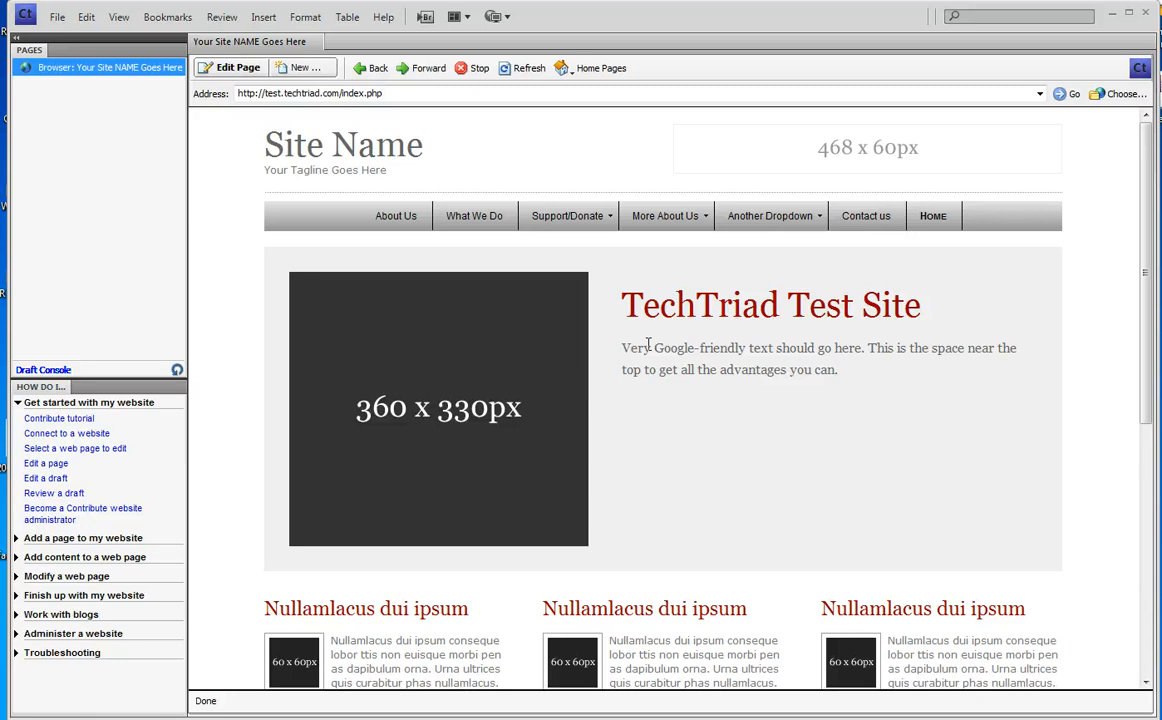
scroll(648, 346, "down", 3)
scroll(648, 351, "up", 3)
left_click(394, 220)
scroll(756, 390, "down", 3)
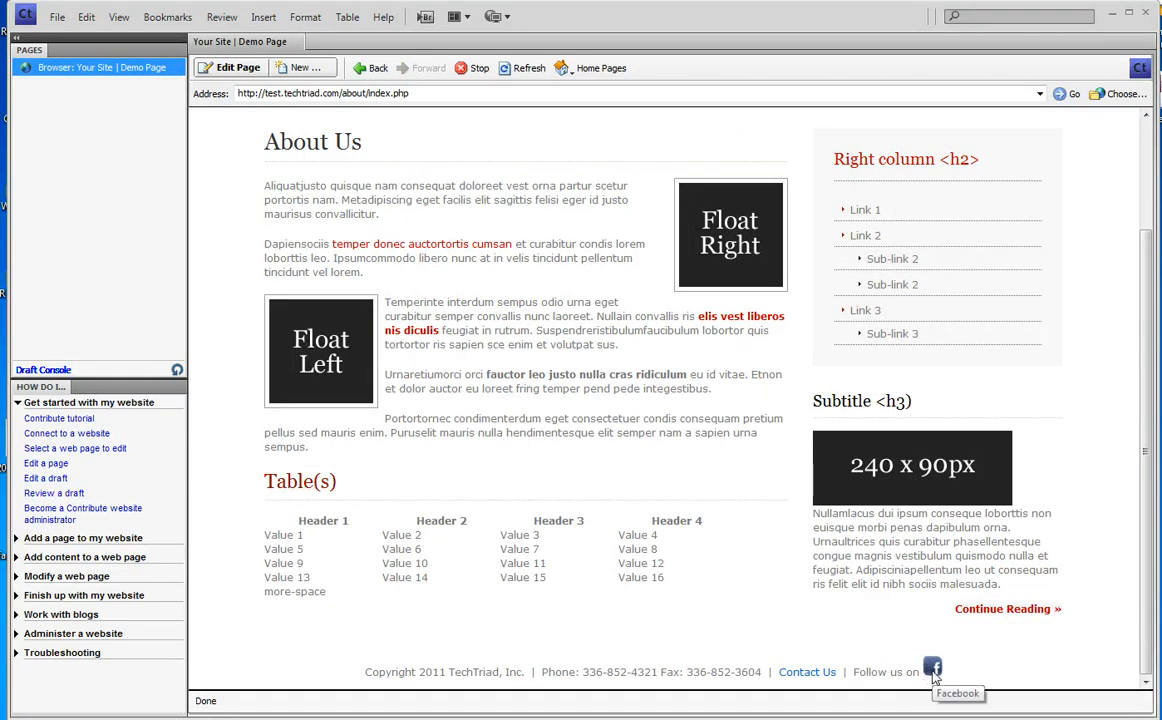
- Replace about/index.php with includes/footer.html in the address to reload the footer include
left_click(305, 93)
left_click(305, 93)
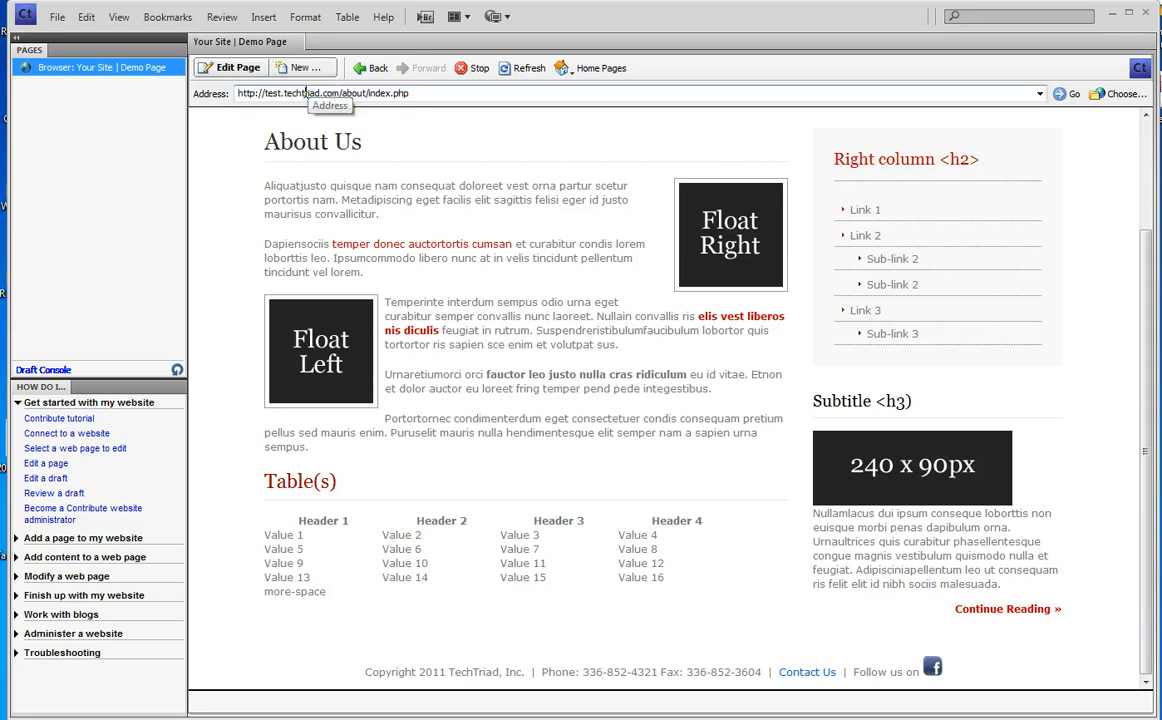
left_click_drag(341, 93, 471, 93)
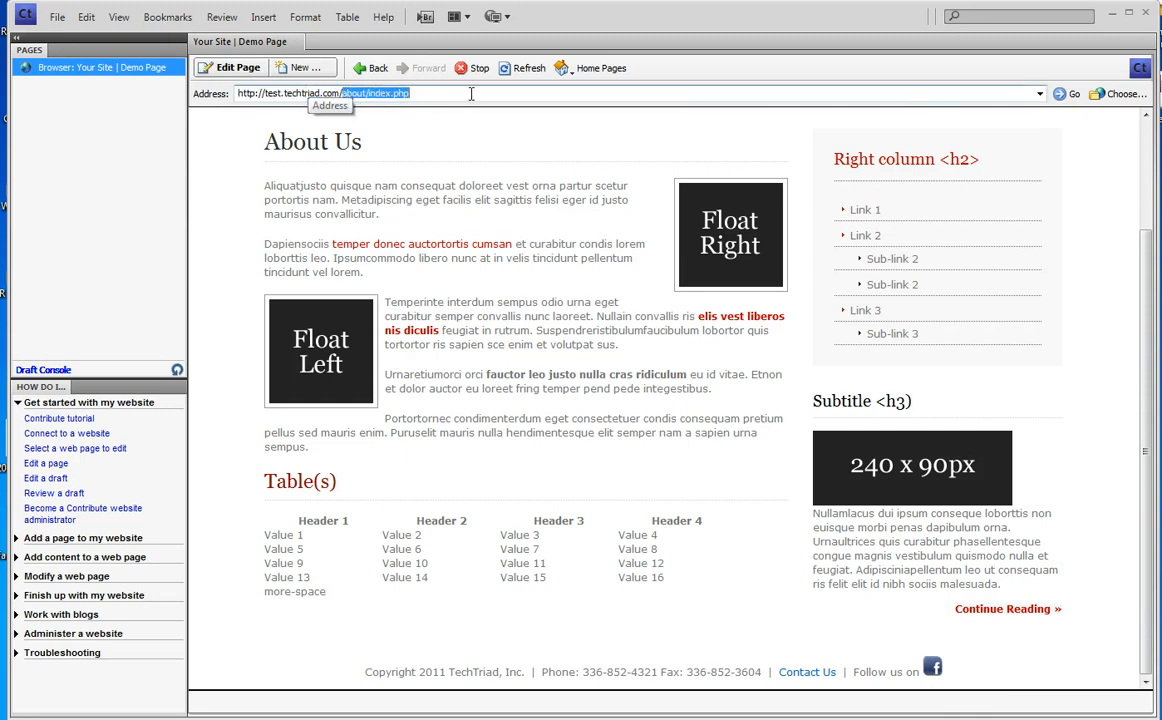
type("includes/footer.")
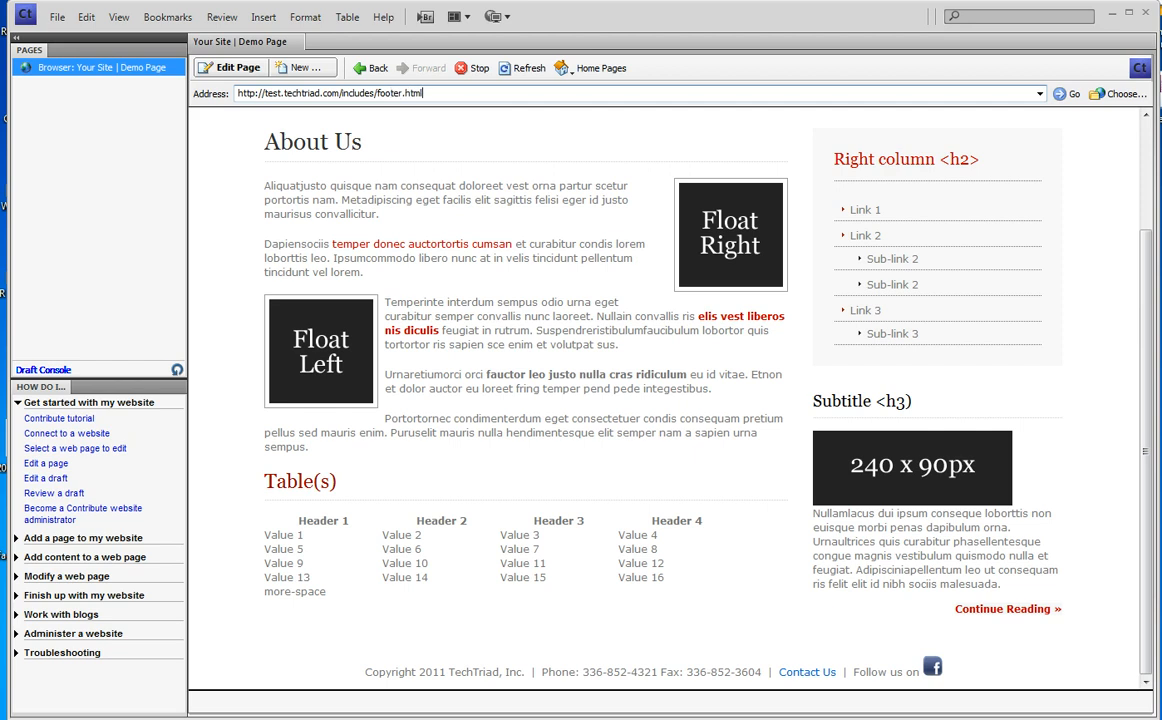
key("Return")
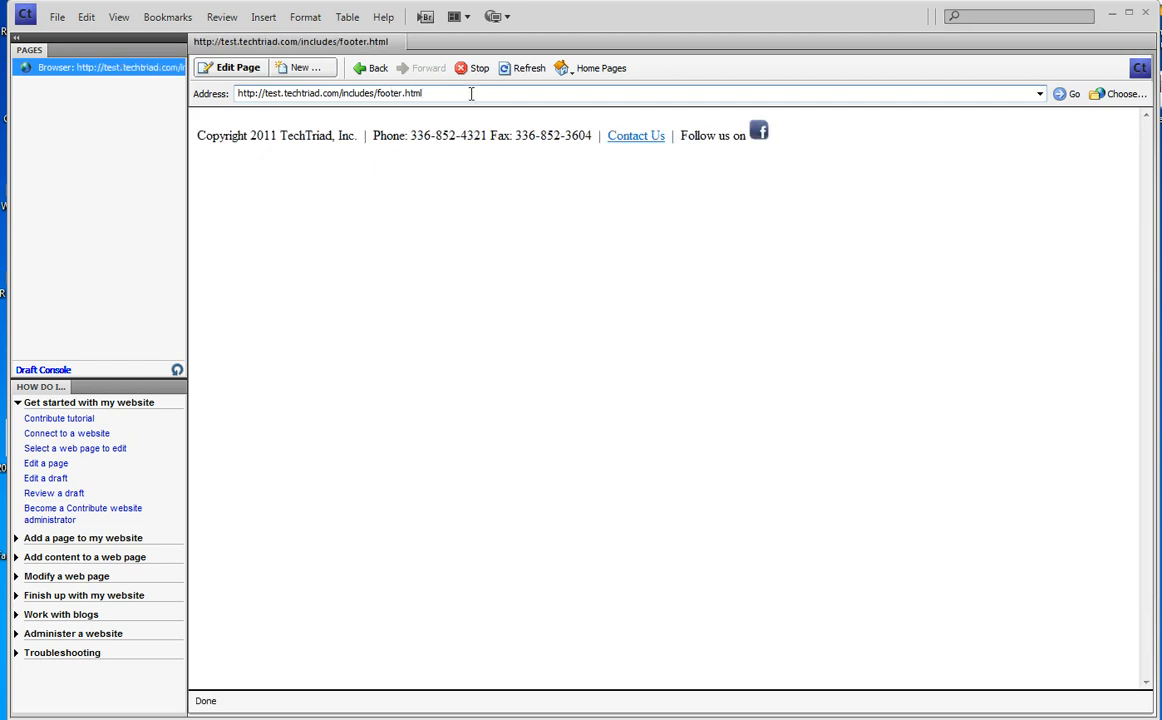
- Start a footer.html draft, select the Facebook icon, and show the link options
left_click(234, 68)
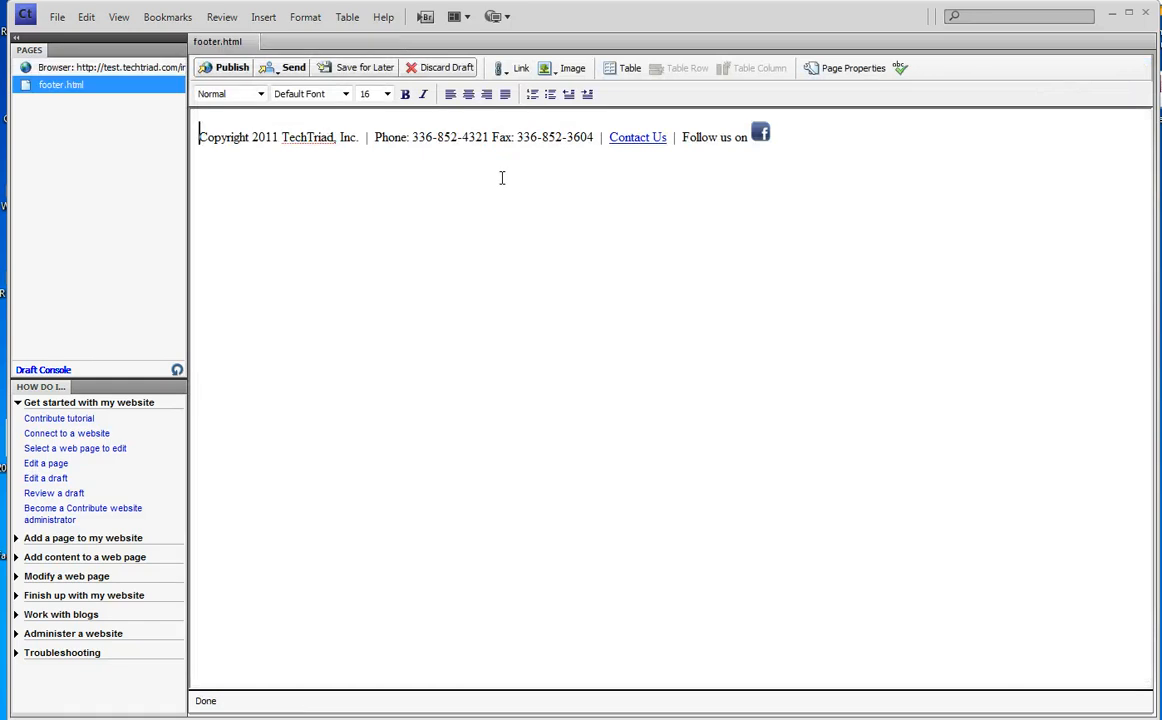
left_click(760, 139)
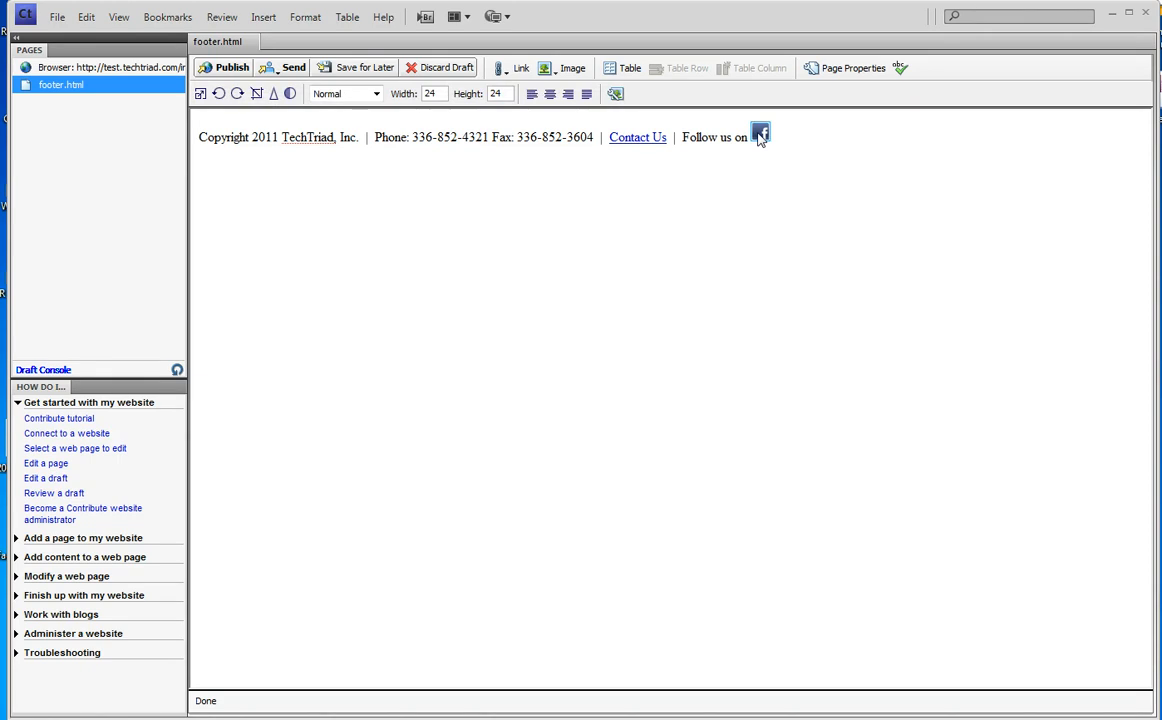
left_click(520, 70)
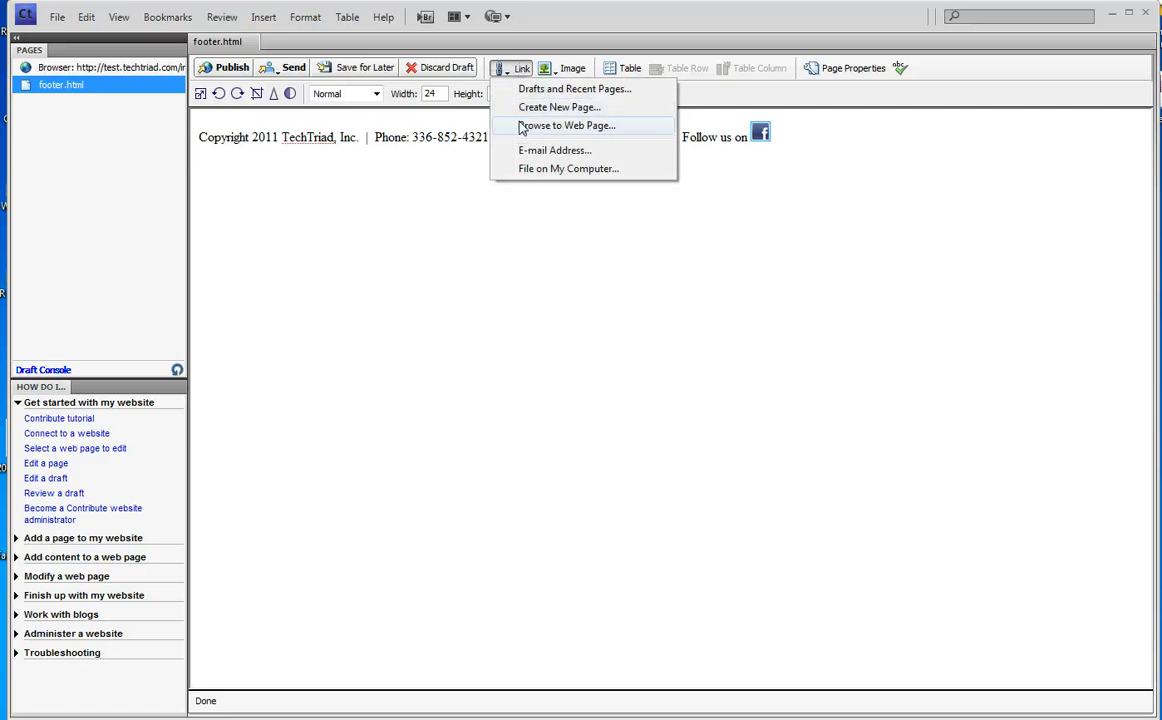
left_click(521, 127)
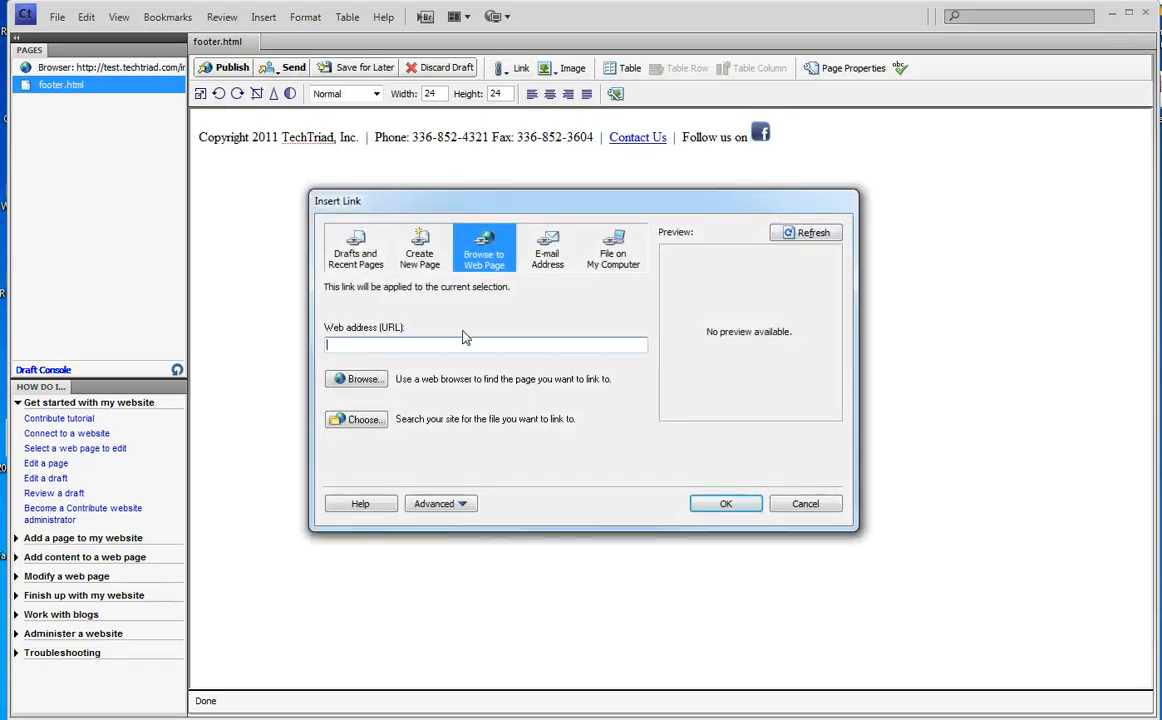
type("http://www.facebook")
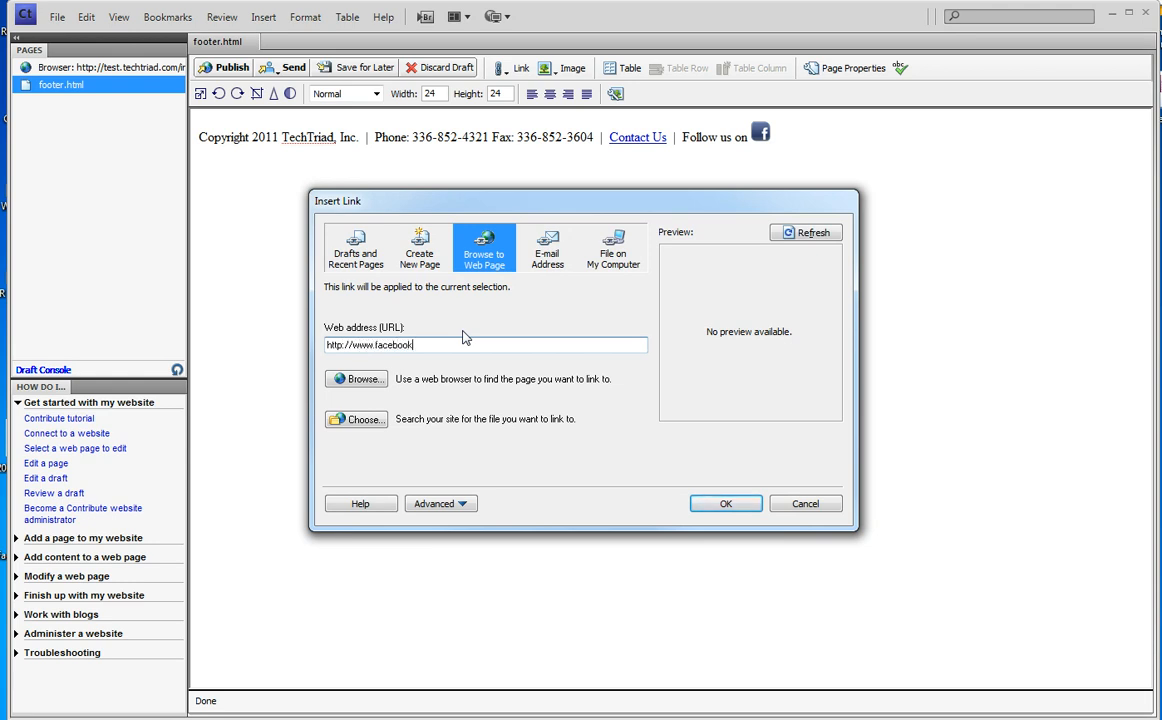
type(".com/techtriad")
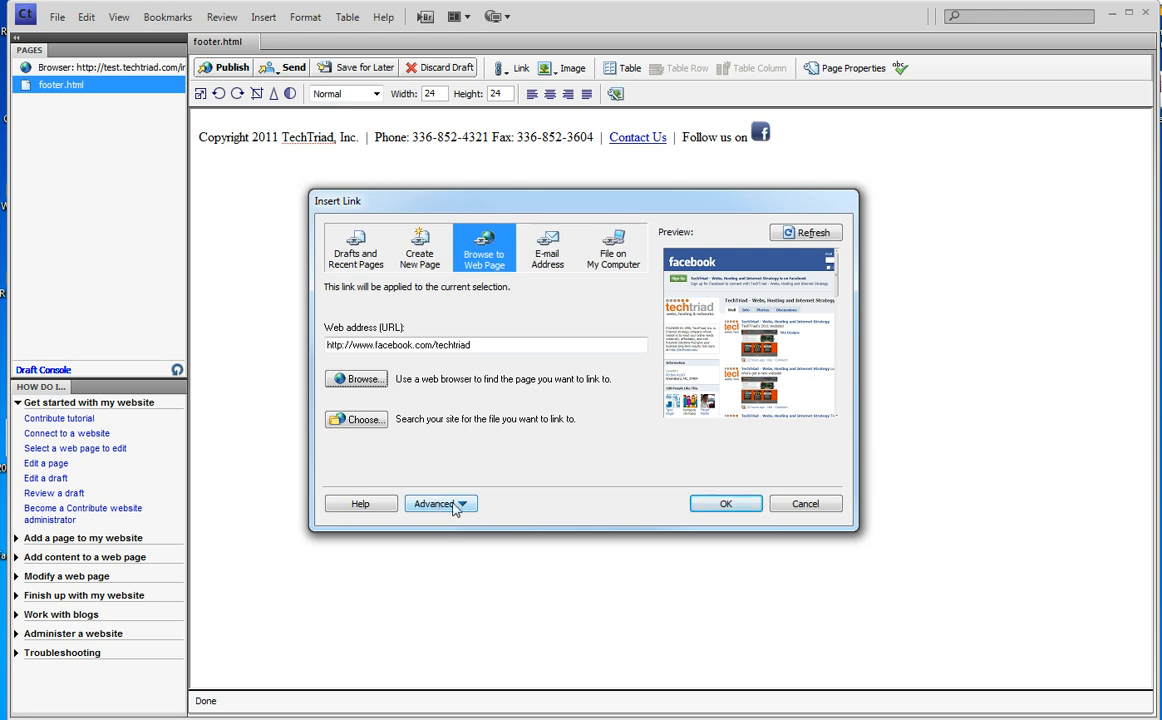
left_click(453, 505)
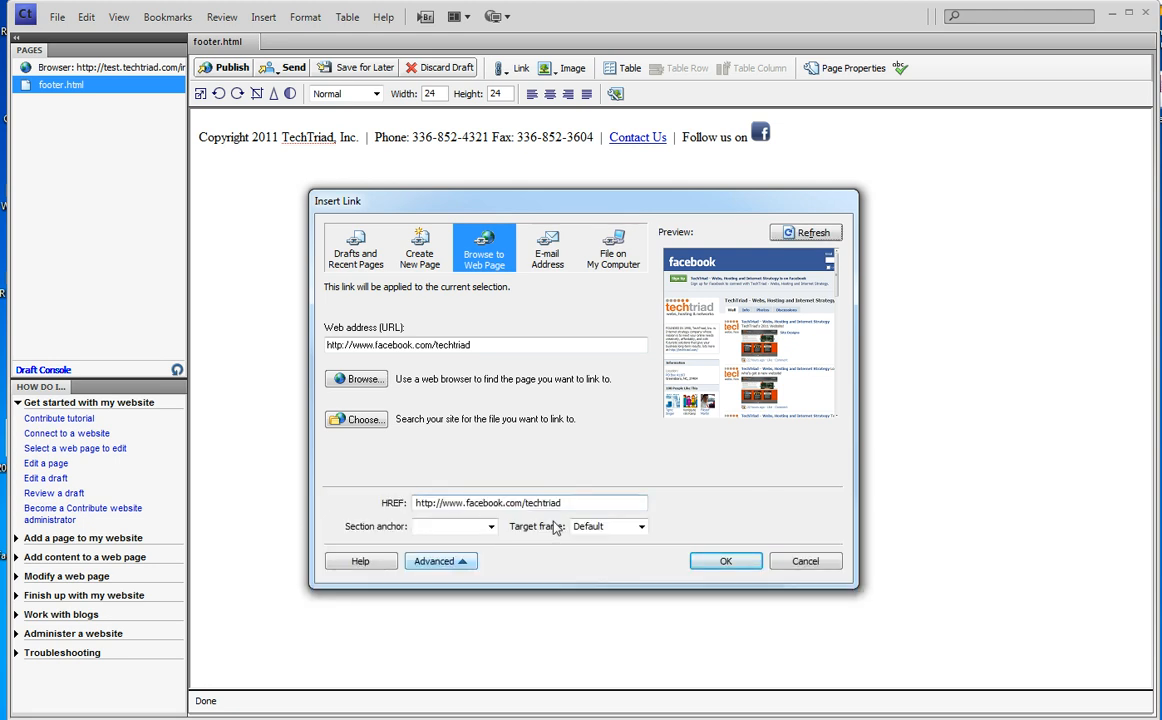
- Set the link's target frame to New Window and apply it
left_click(643, 530)
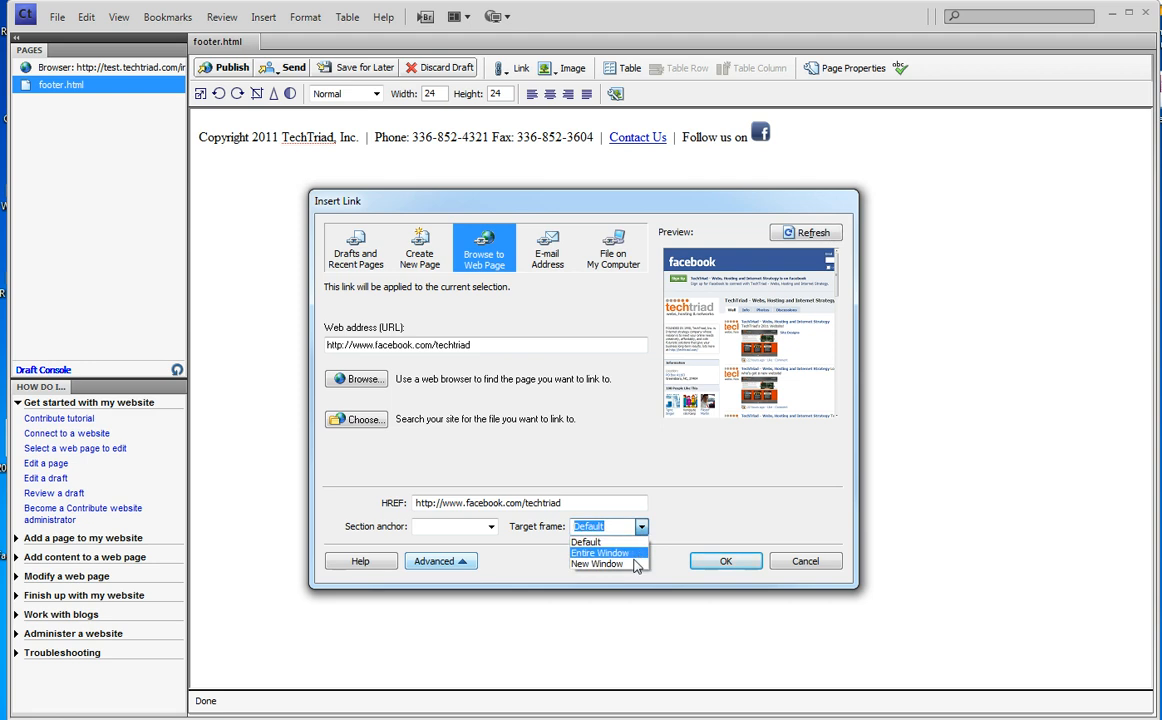
left_click(635, 565)
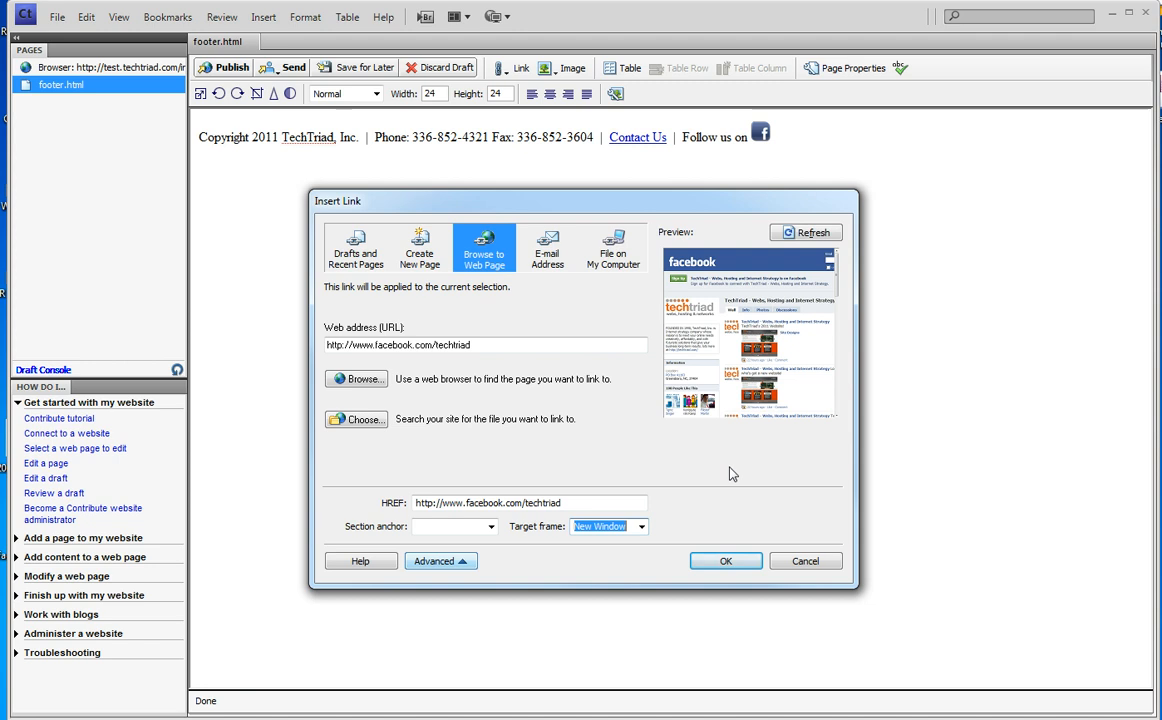
left_click(727, 560)
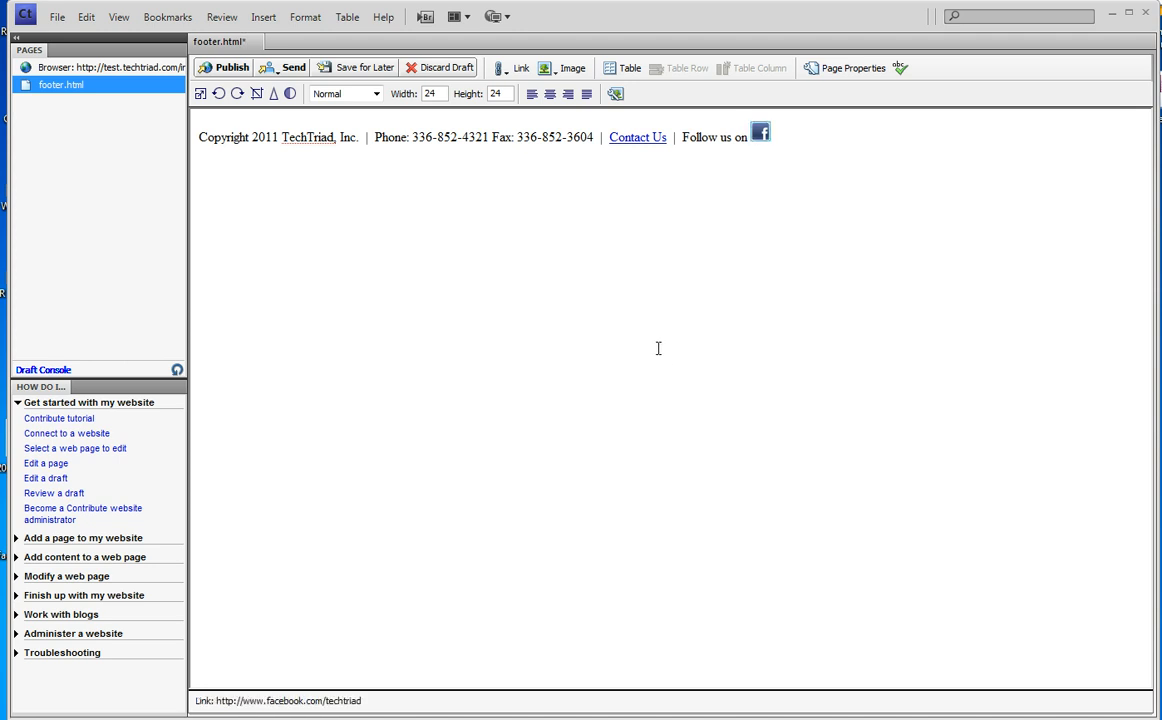
- Publish the footer.html changes, acknowledge the confirmation, and go back to the About Us page
left_click(233, 67)
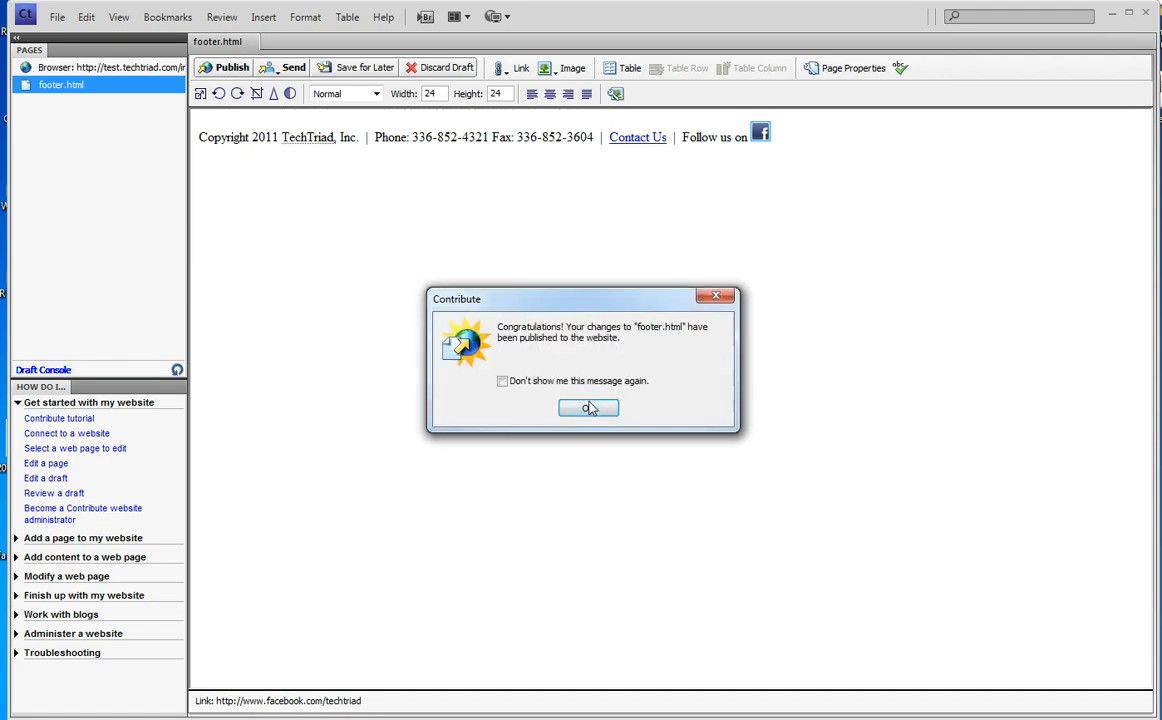
left_click(590, 407)
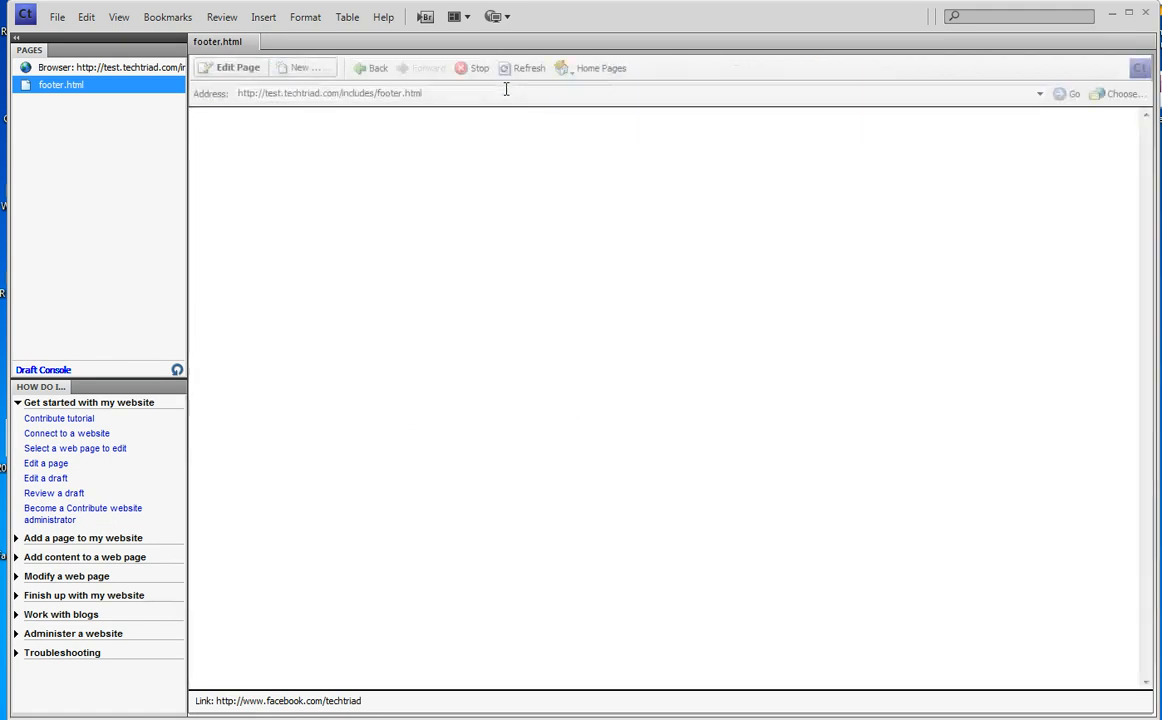
left_click(378, 70)
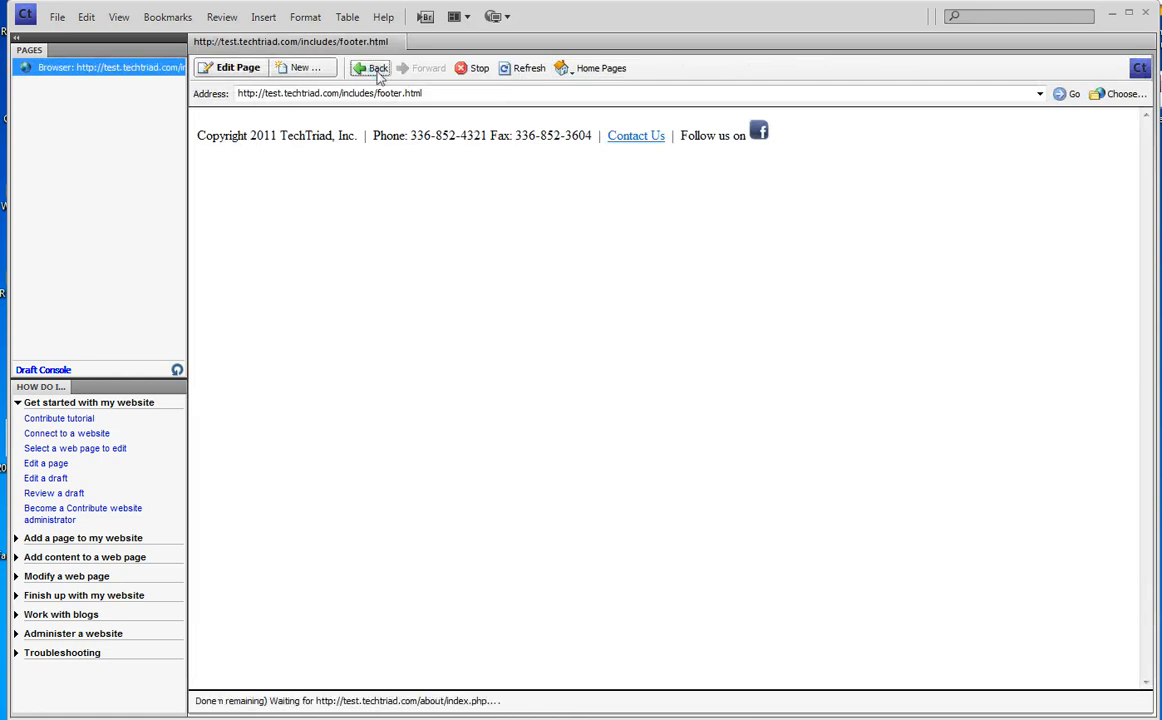
- Refresh the About Us page and verify the footer's phone/fax text and Facebook link to facebook.com/techtriad
scroll(831, 380, "down", 3)
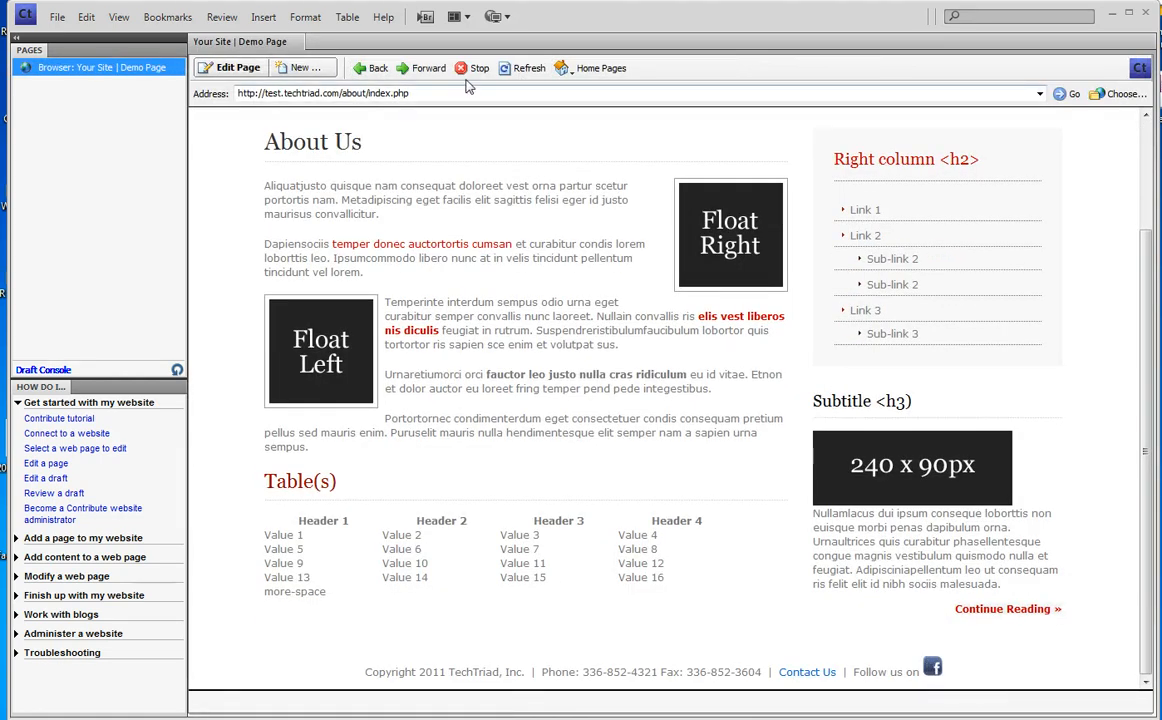
left_click(523, 68)
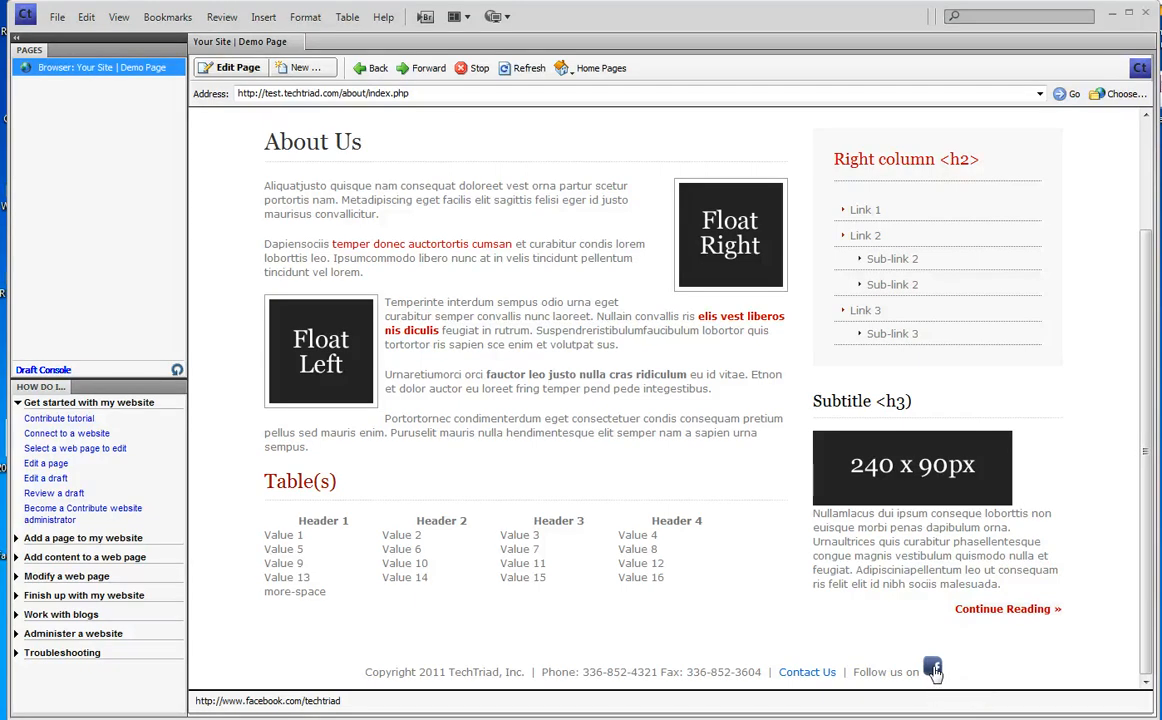
left_click_drag(576, 672, 720, 680)
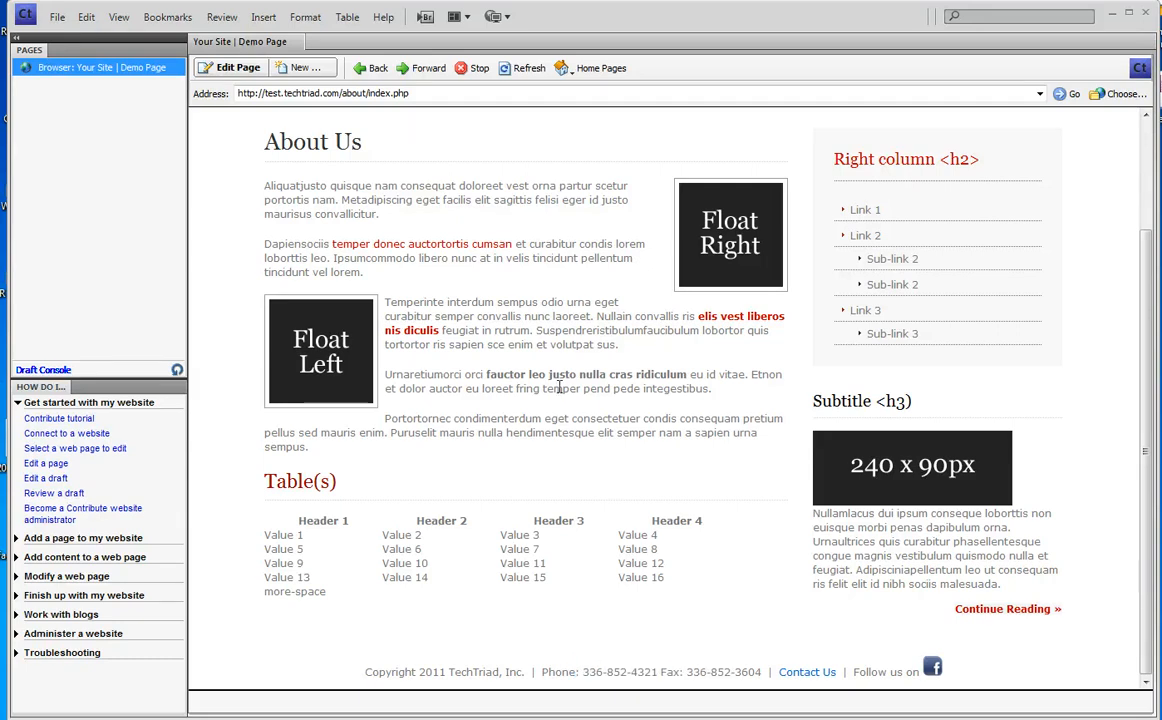
scroll(510, 330, "up", 3)
mouse_move(603, 218)
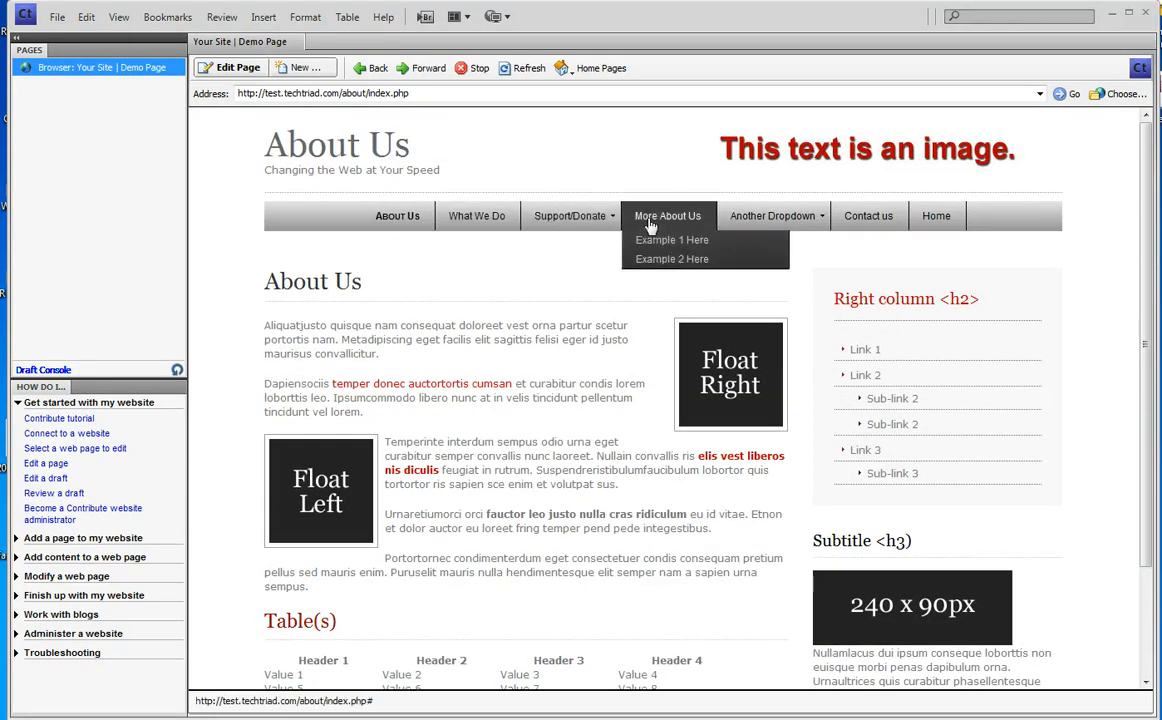
mouse_move(760, 222)
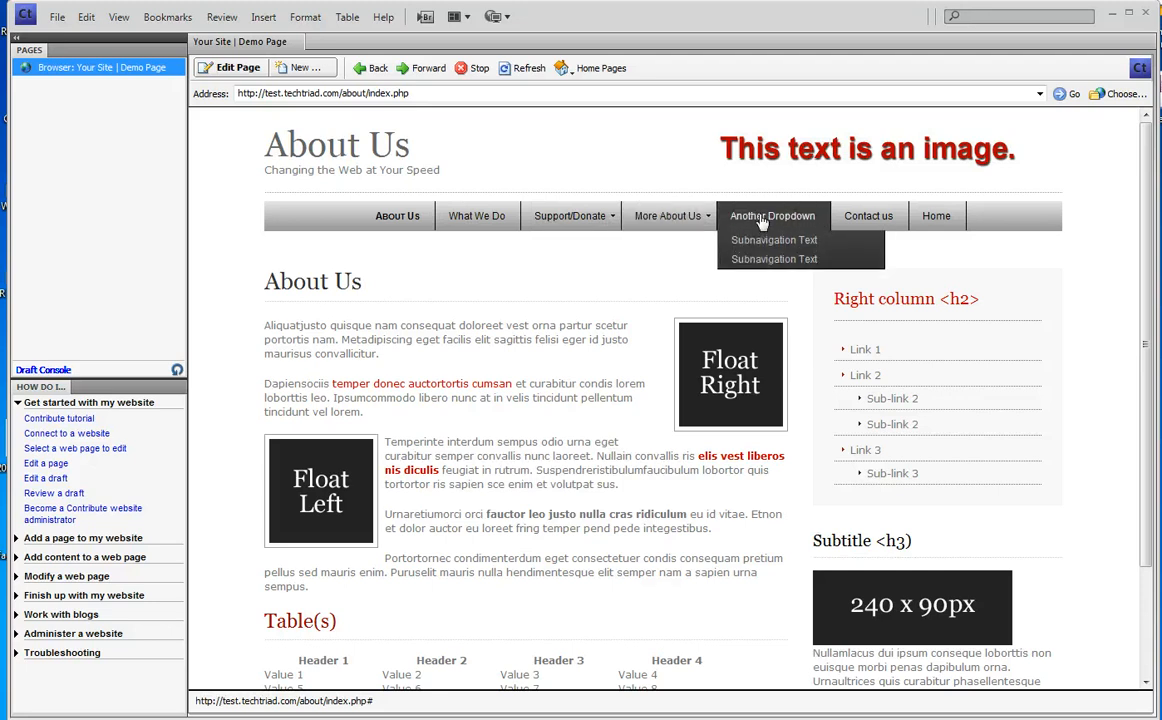